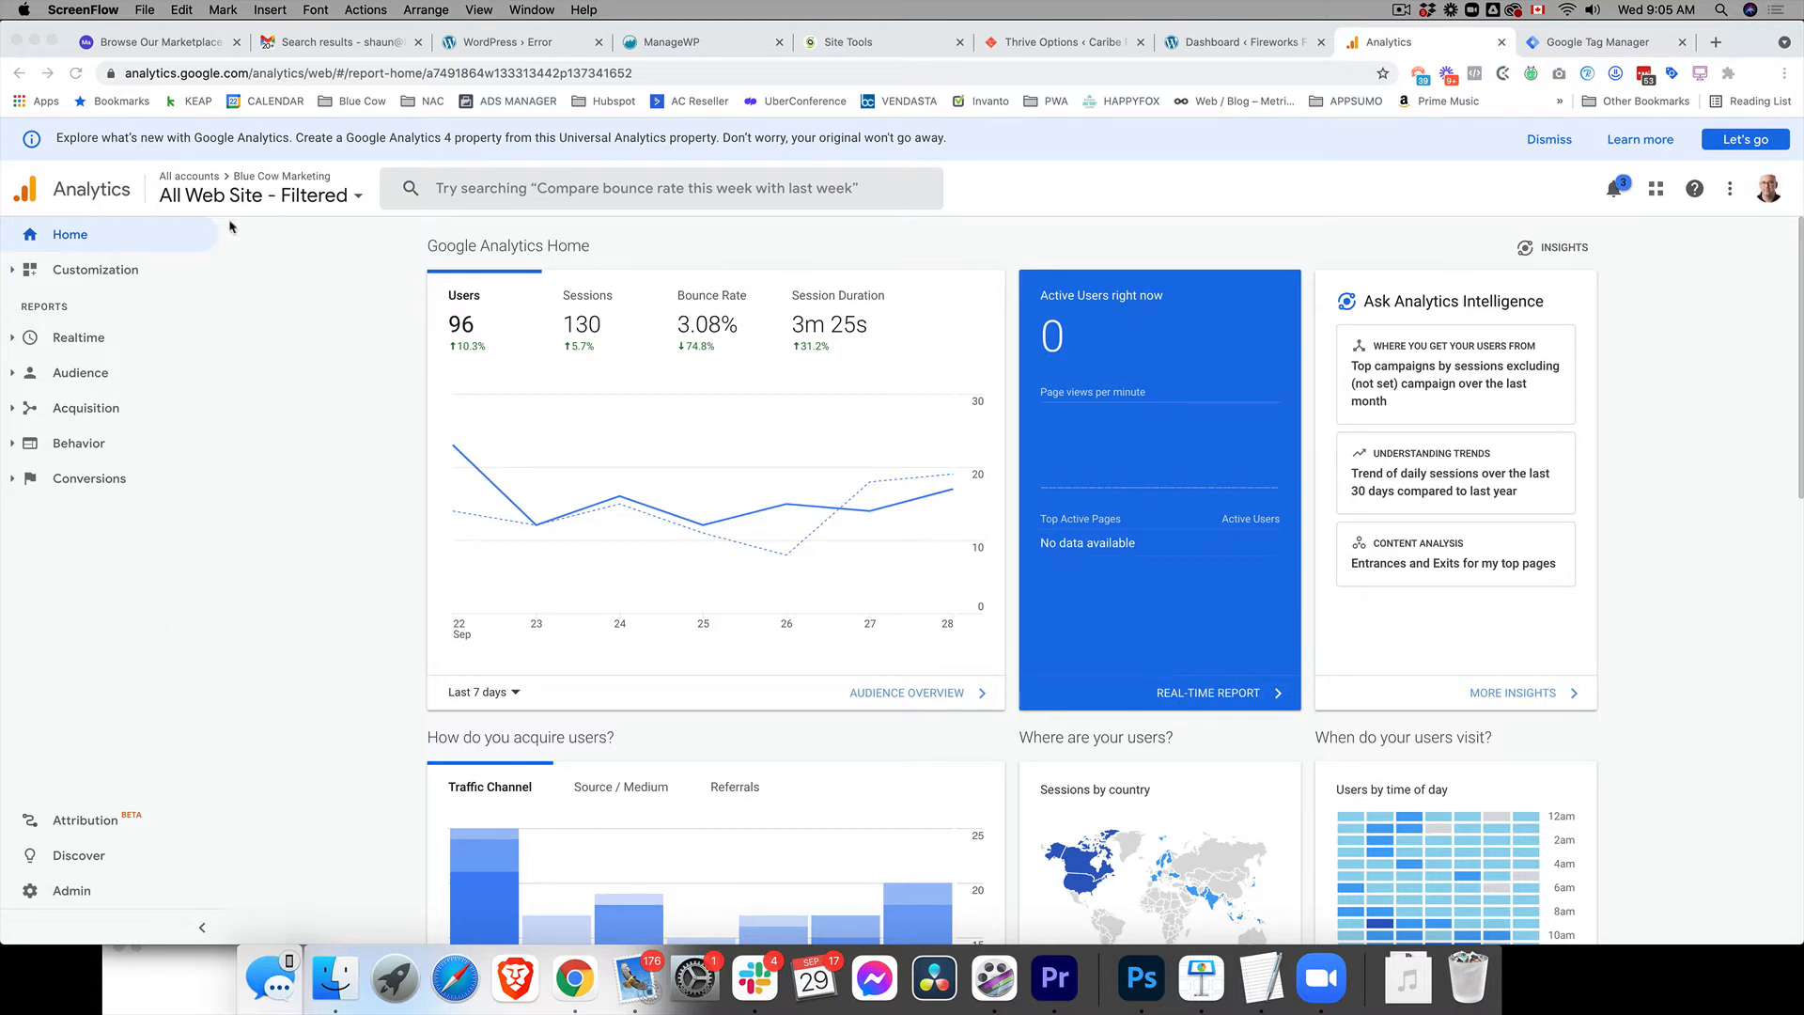
Open the Universal Analytics property's tracking code page in the admin settings and highlight its tracking ID.
click(79, 897)
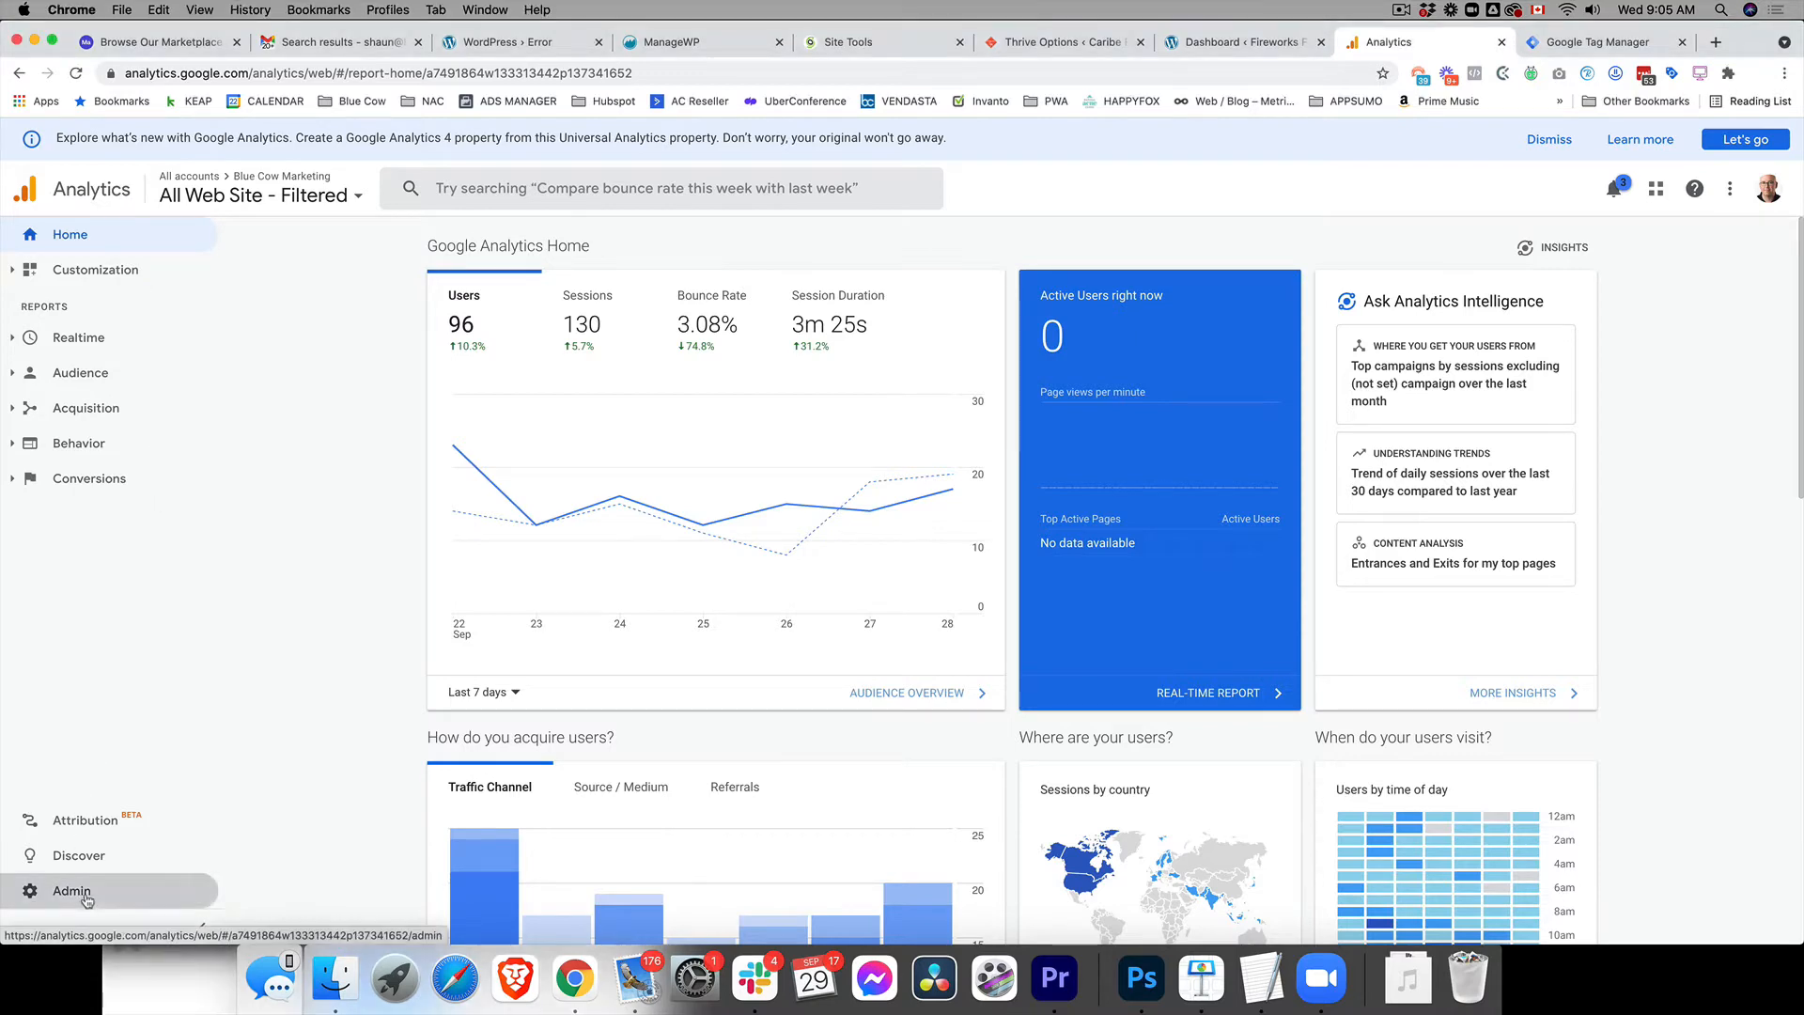
click(86, 900)
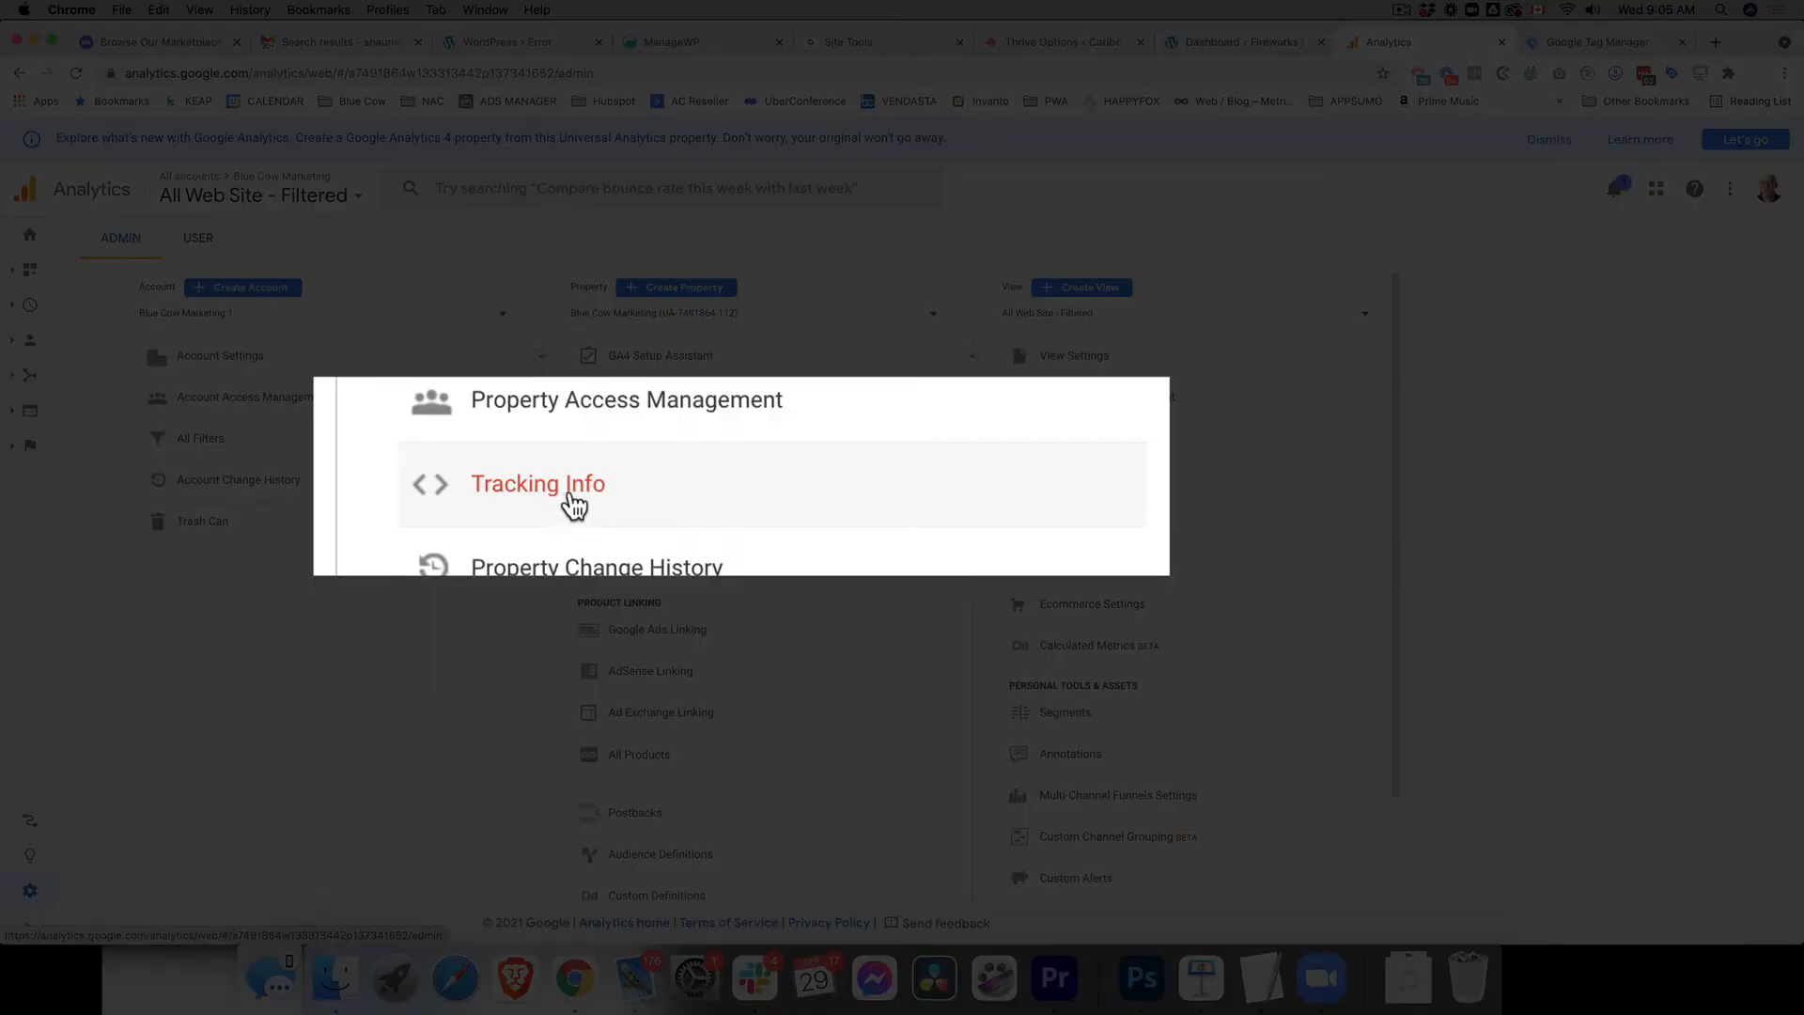
click(573, 506)
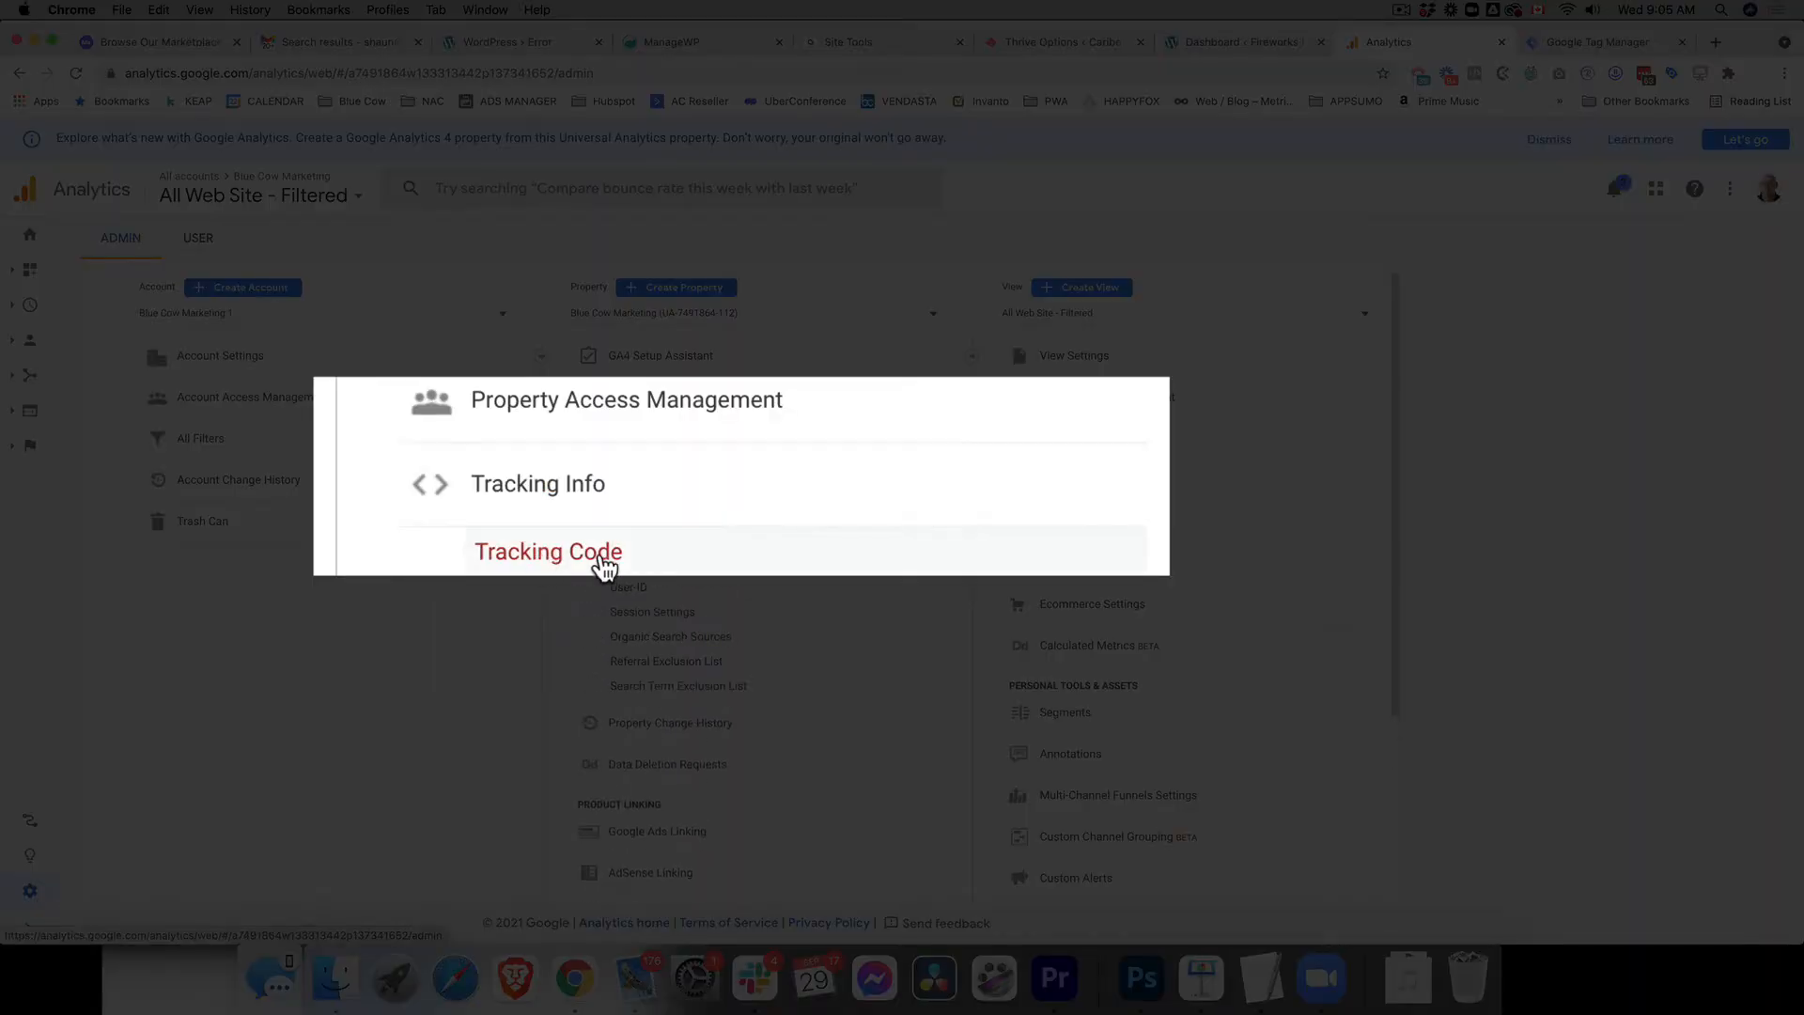
click(554, 560)
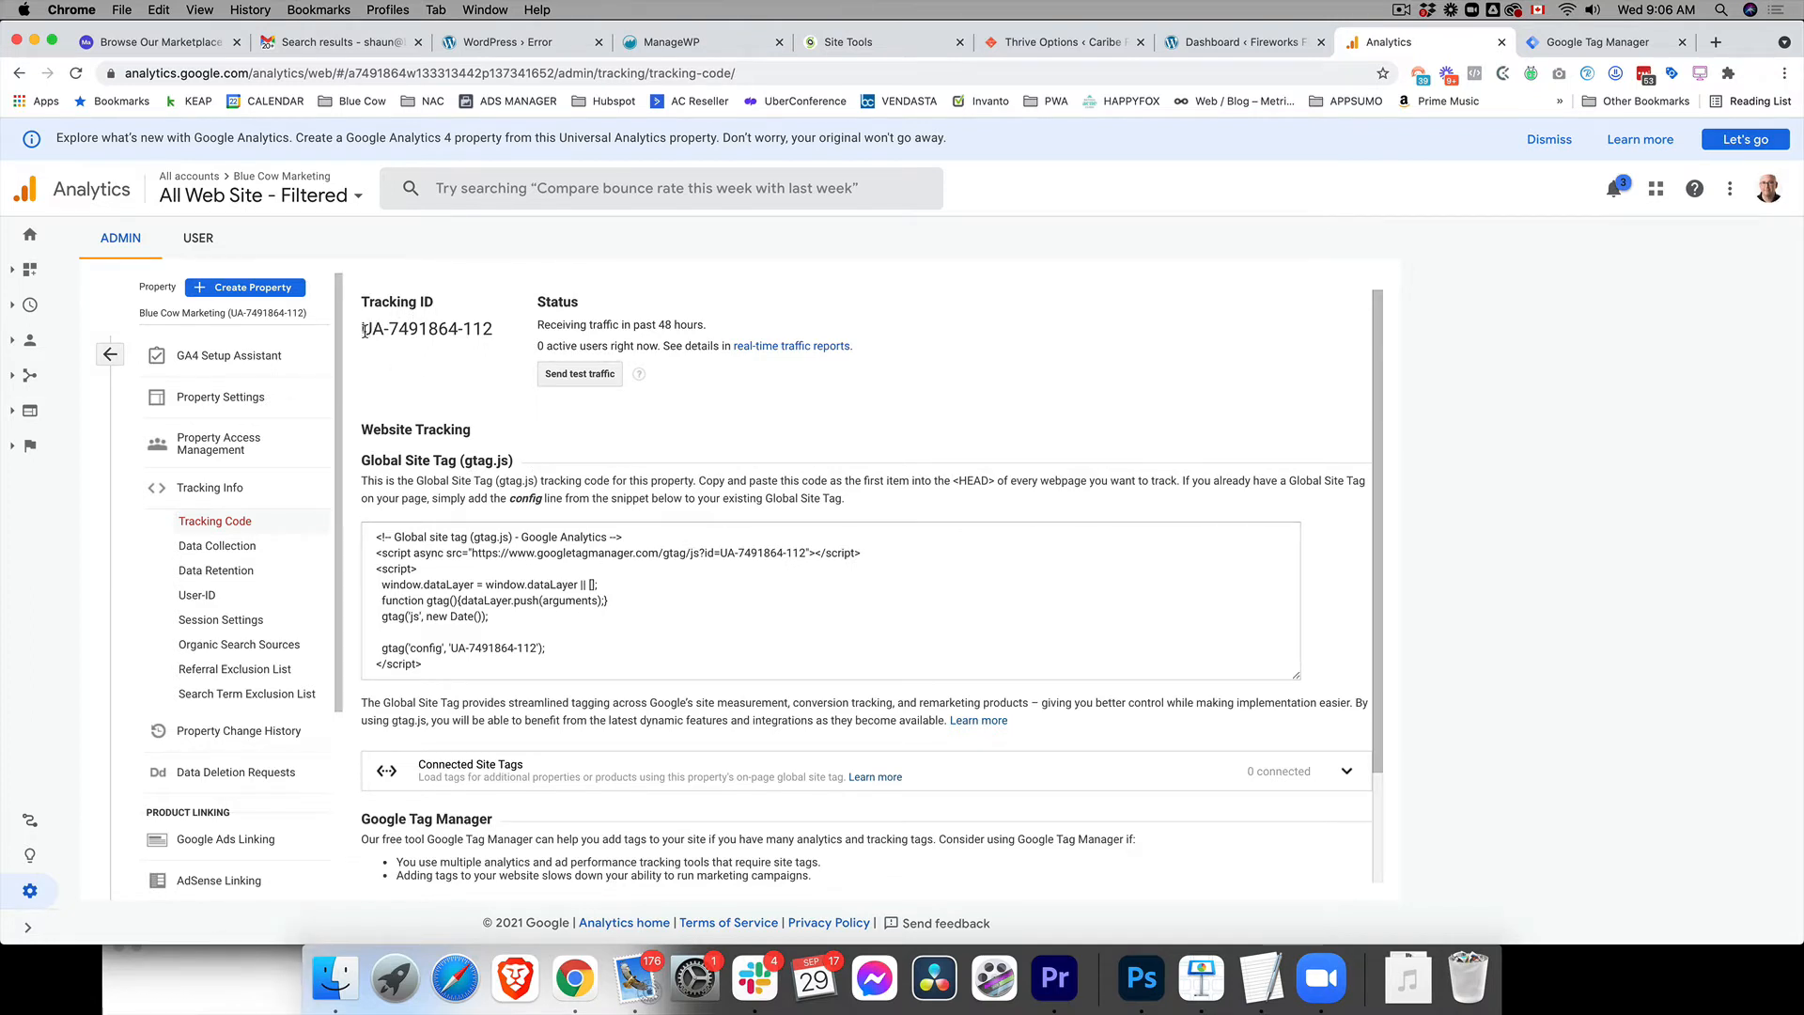
drag(363, 331, 489, 323)
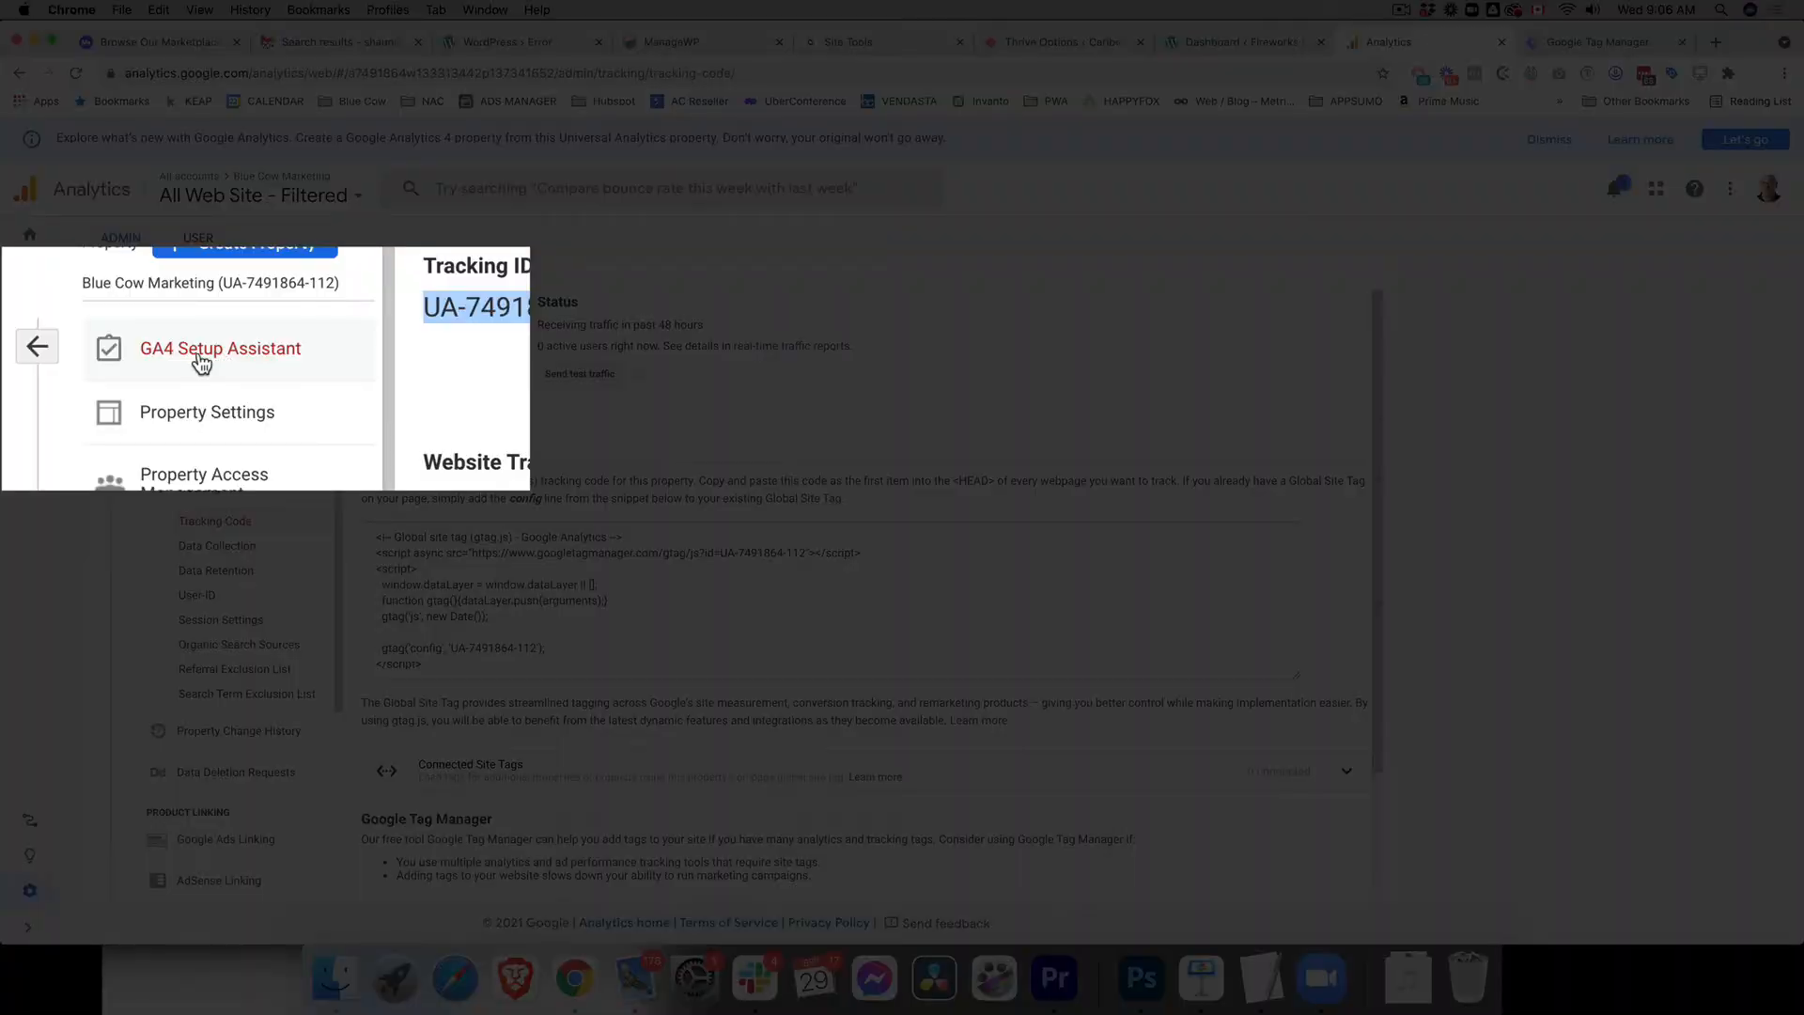
Create a new Google Analytics 4 property with the GA4 Setup Assistant, keeping data collection using existing tags enabled.
click(216, 365)
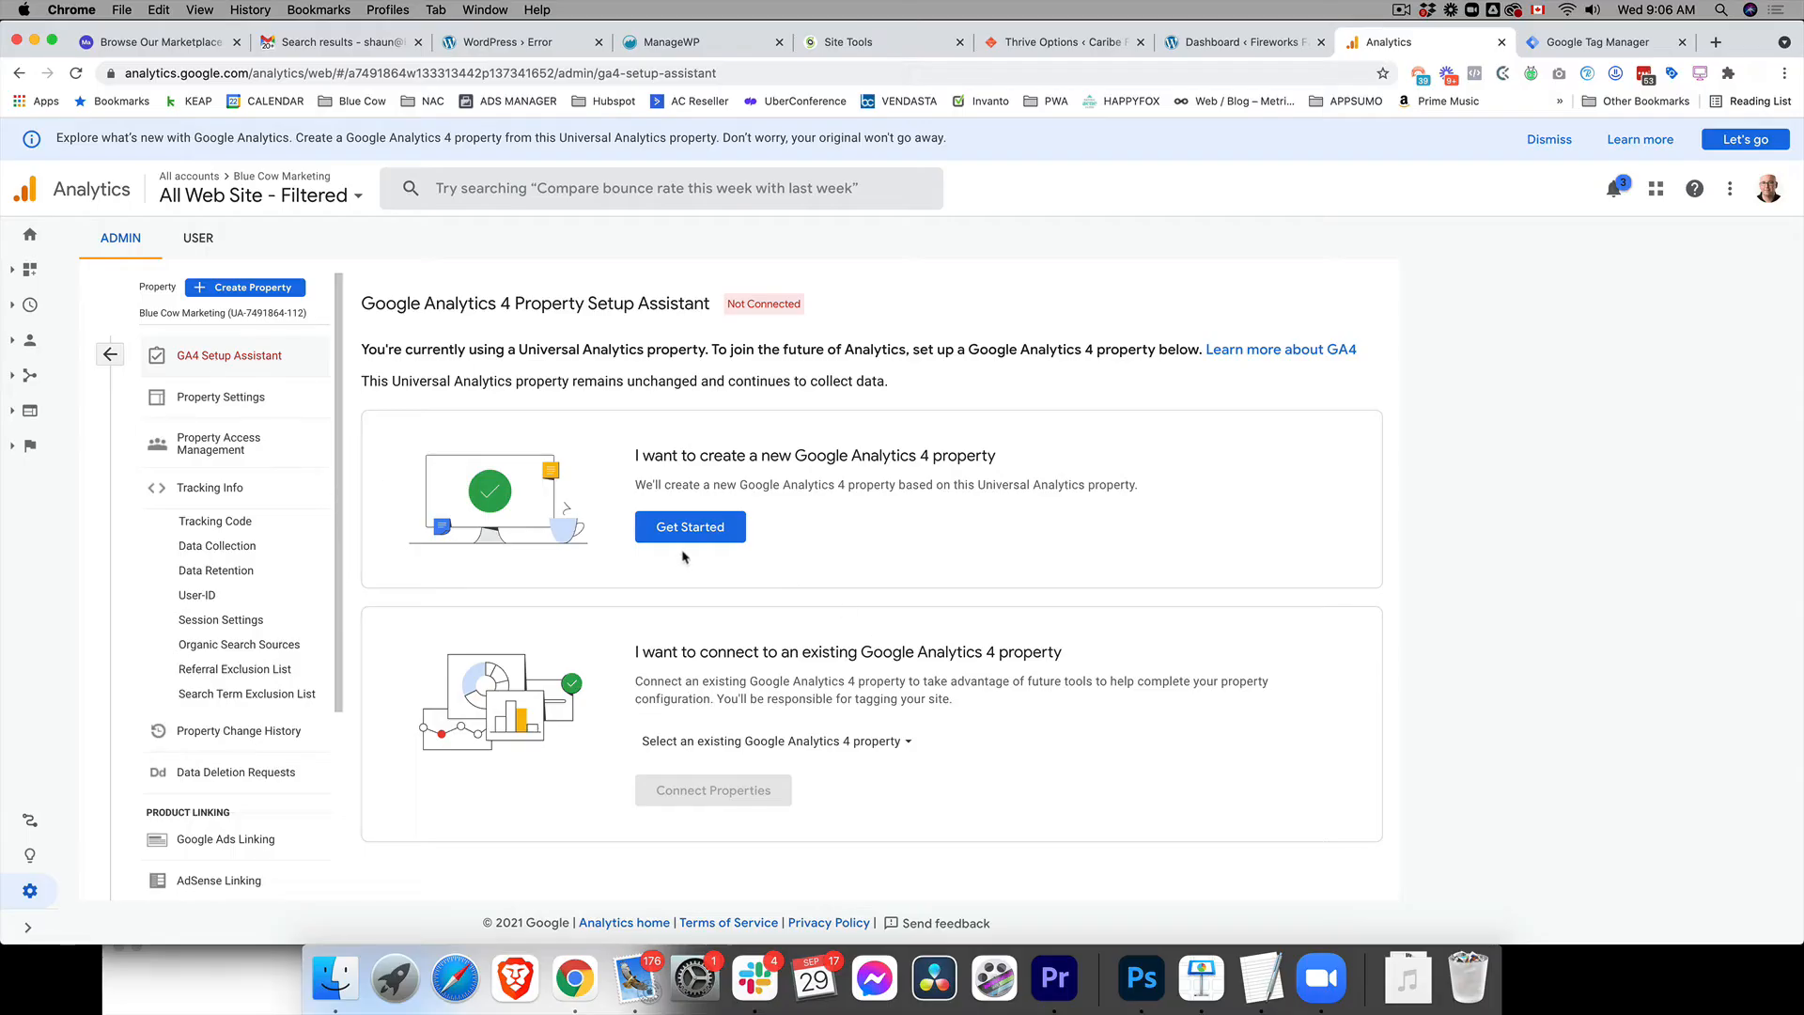
click(690, 528)
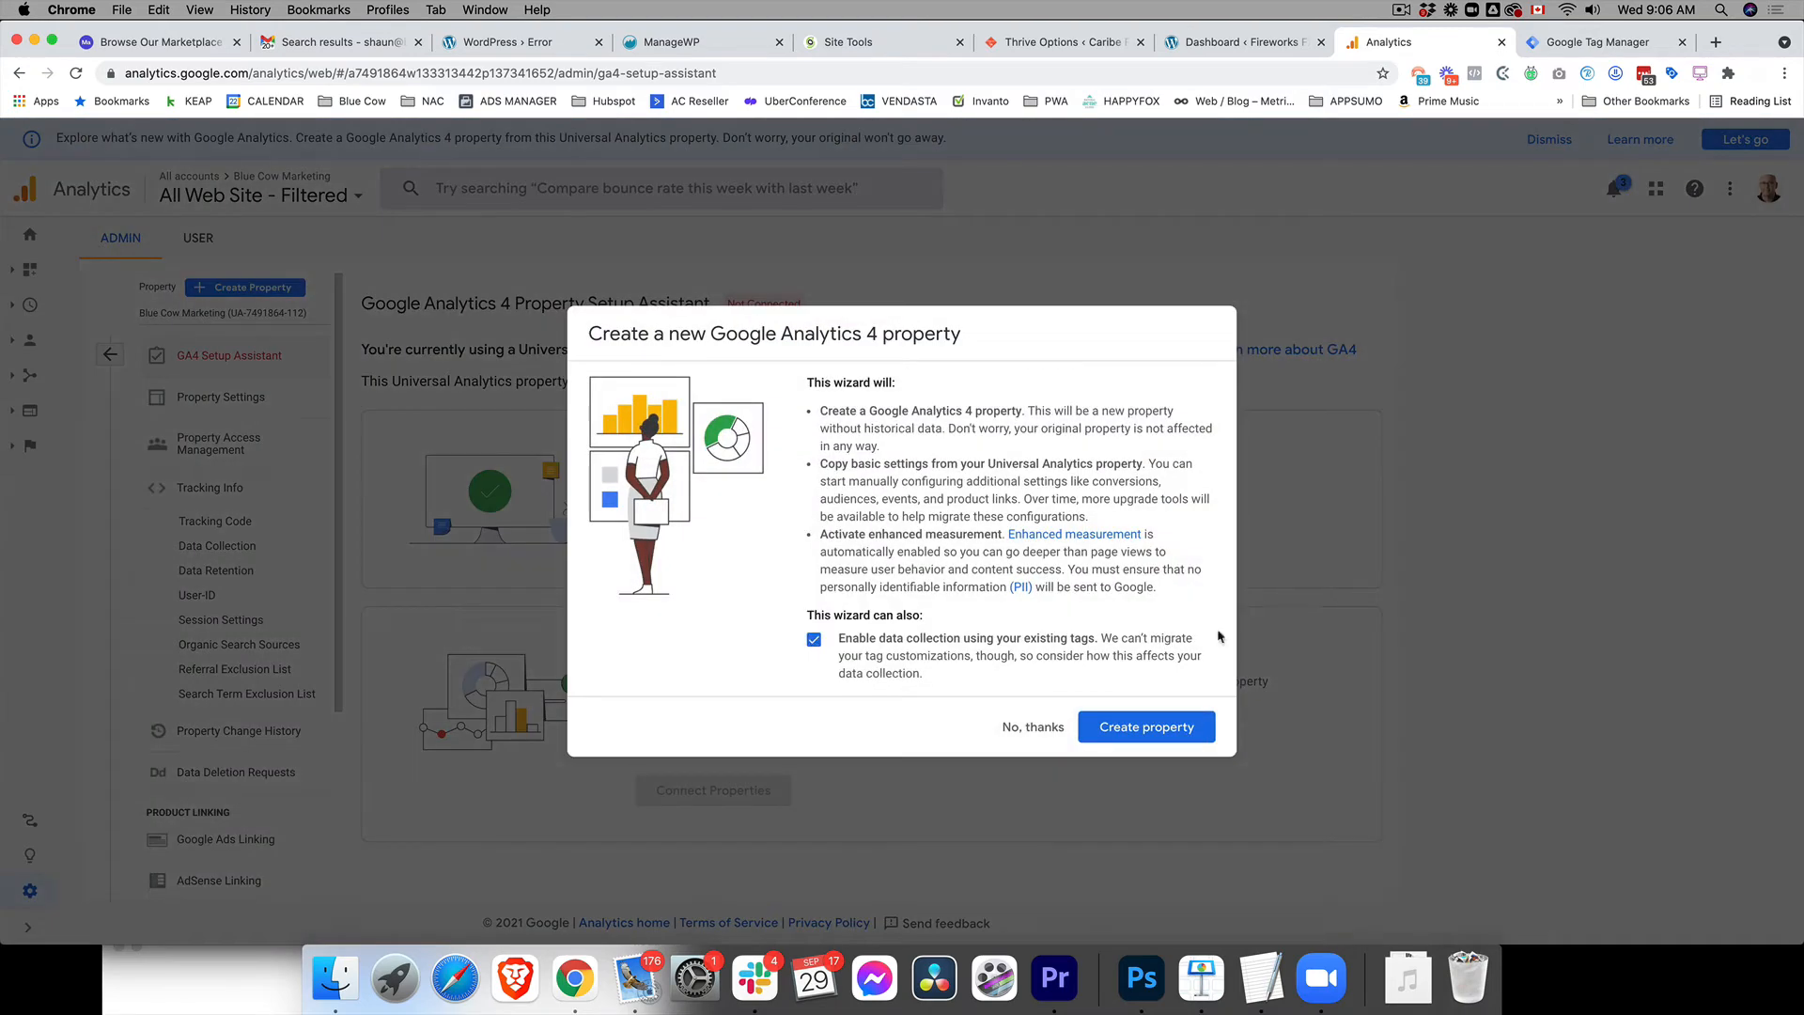
click(1154, 731)
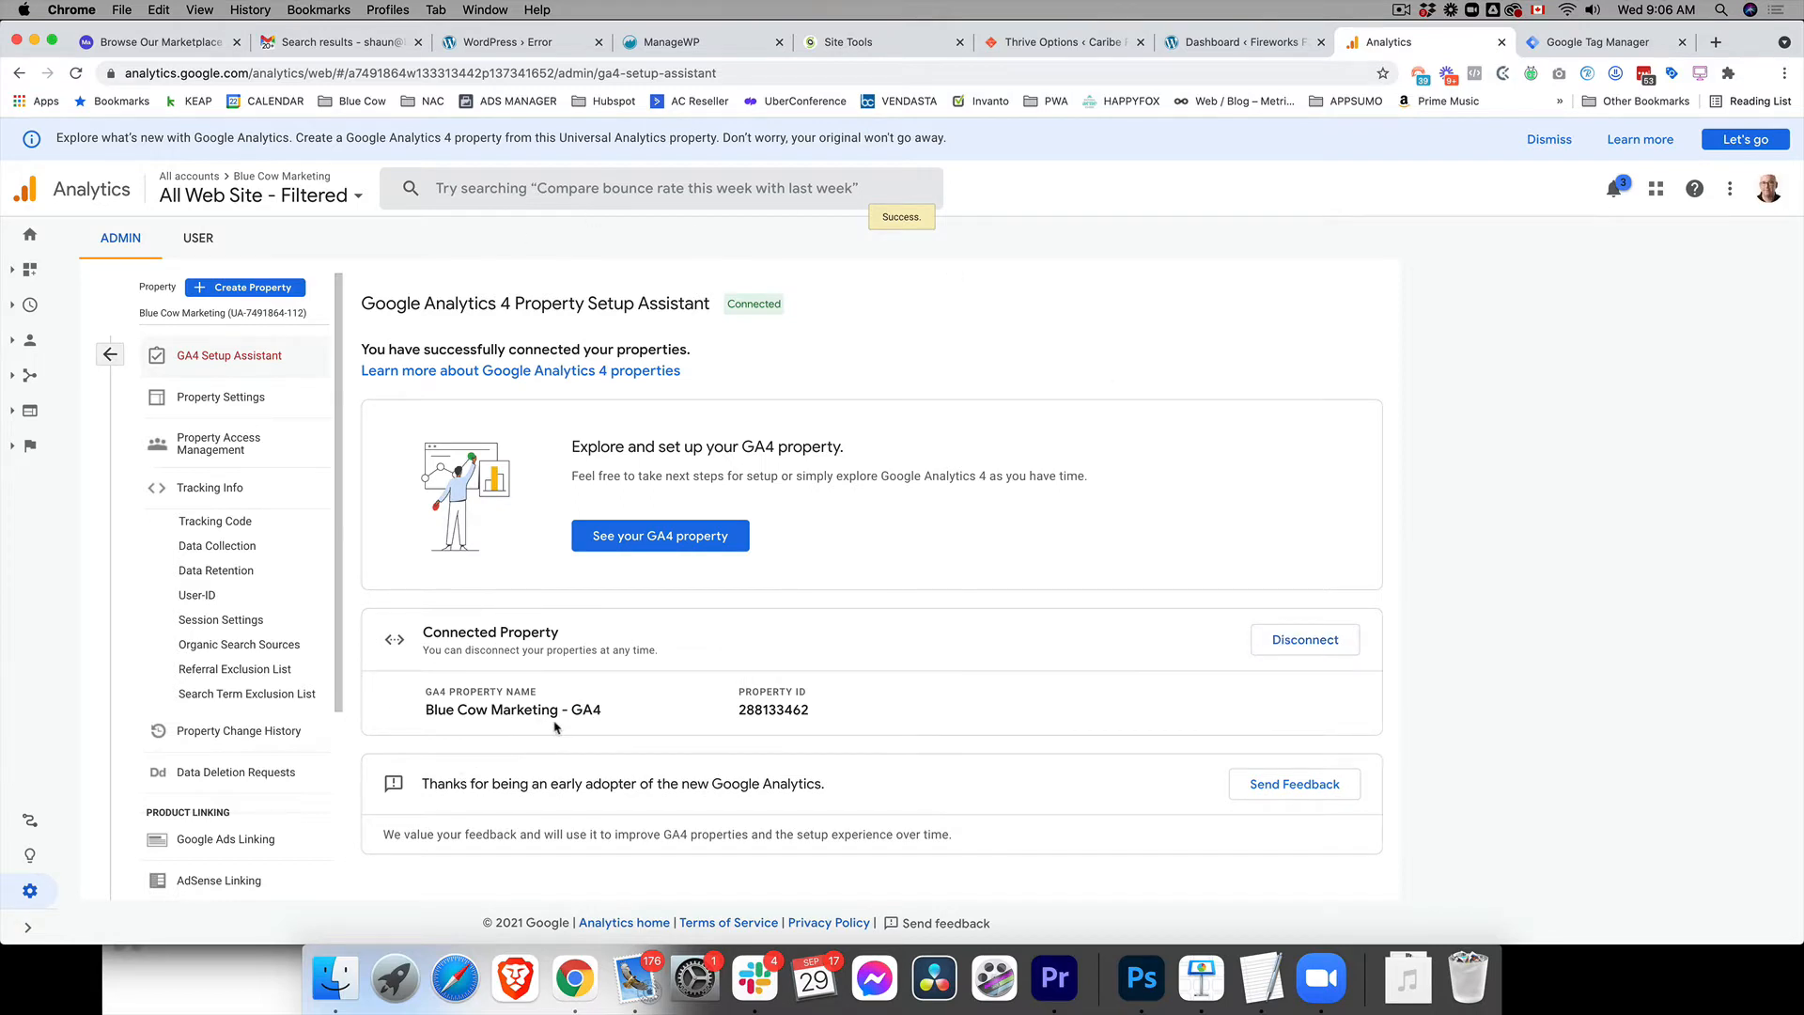
Open the new GA4 property's Blue Cow Marketing - GA4 web stream details and expand its global site tag (gtag.js) instructions.
click(660, 545)
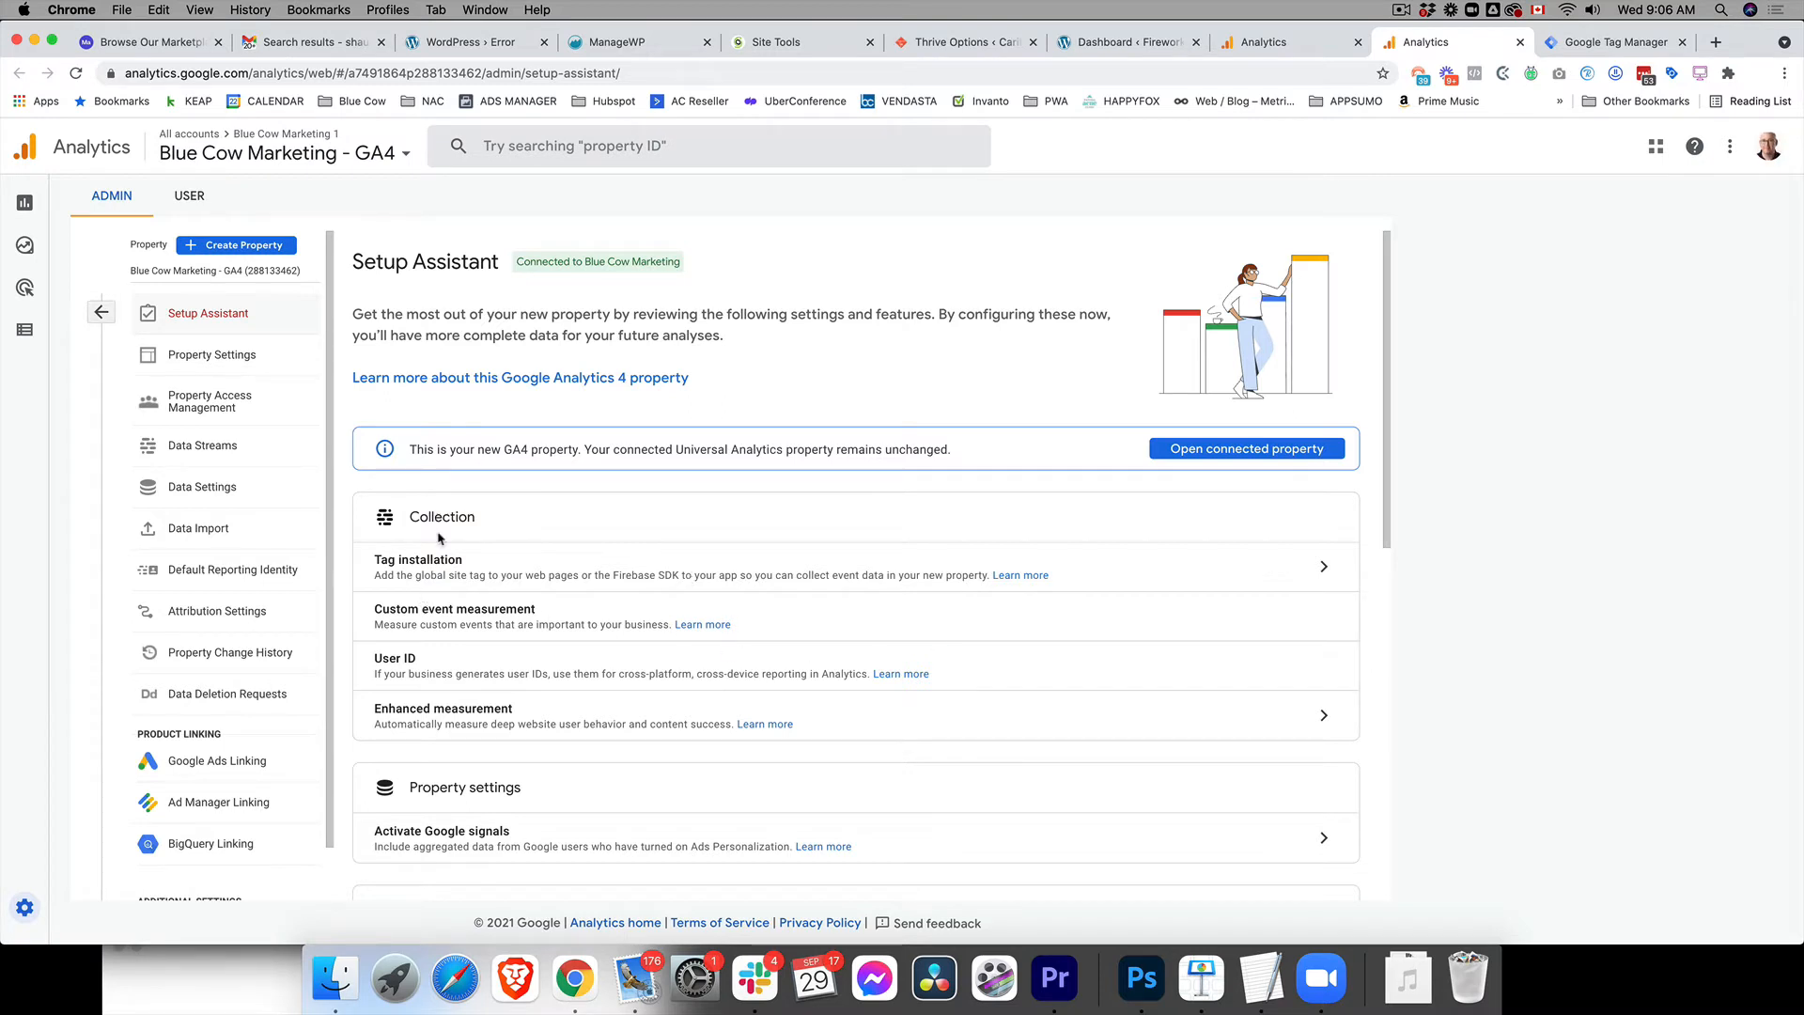
click(1322, 567)
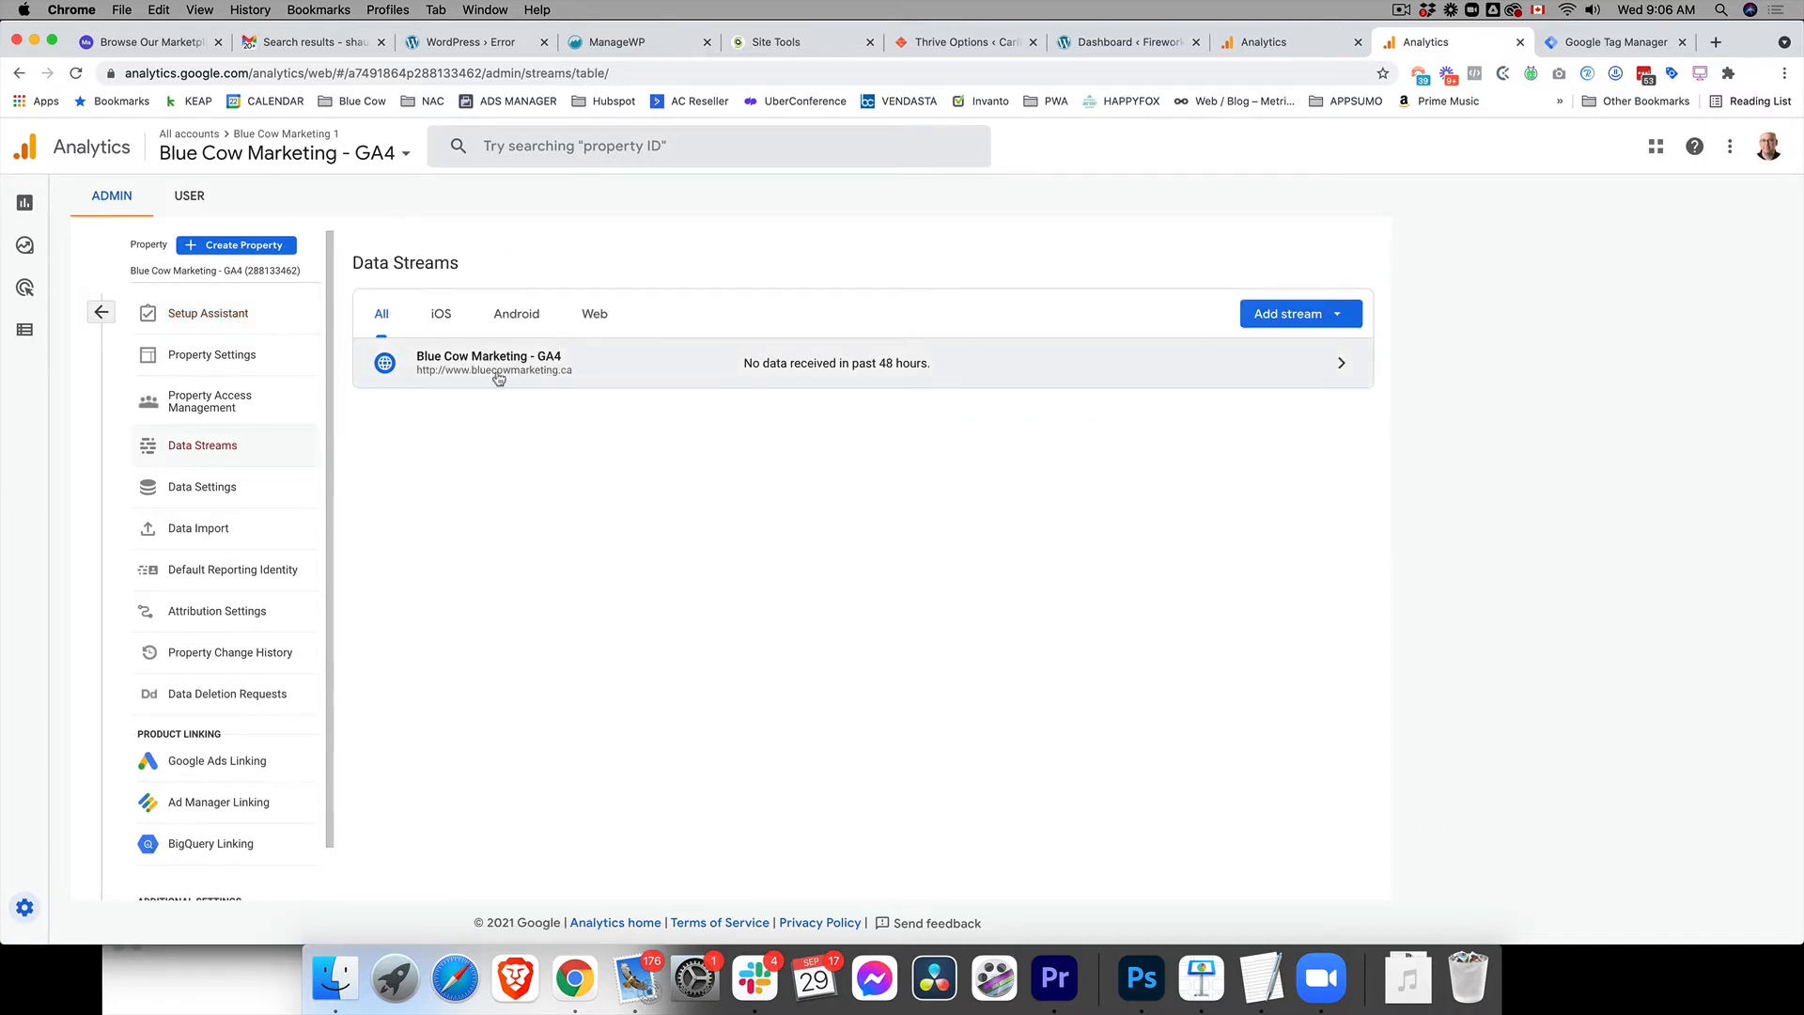
click(1330, 367)
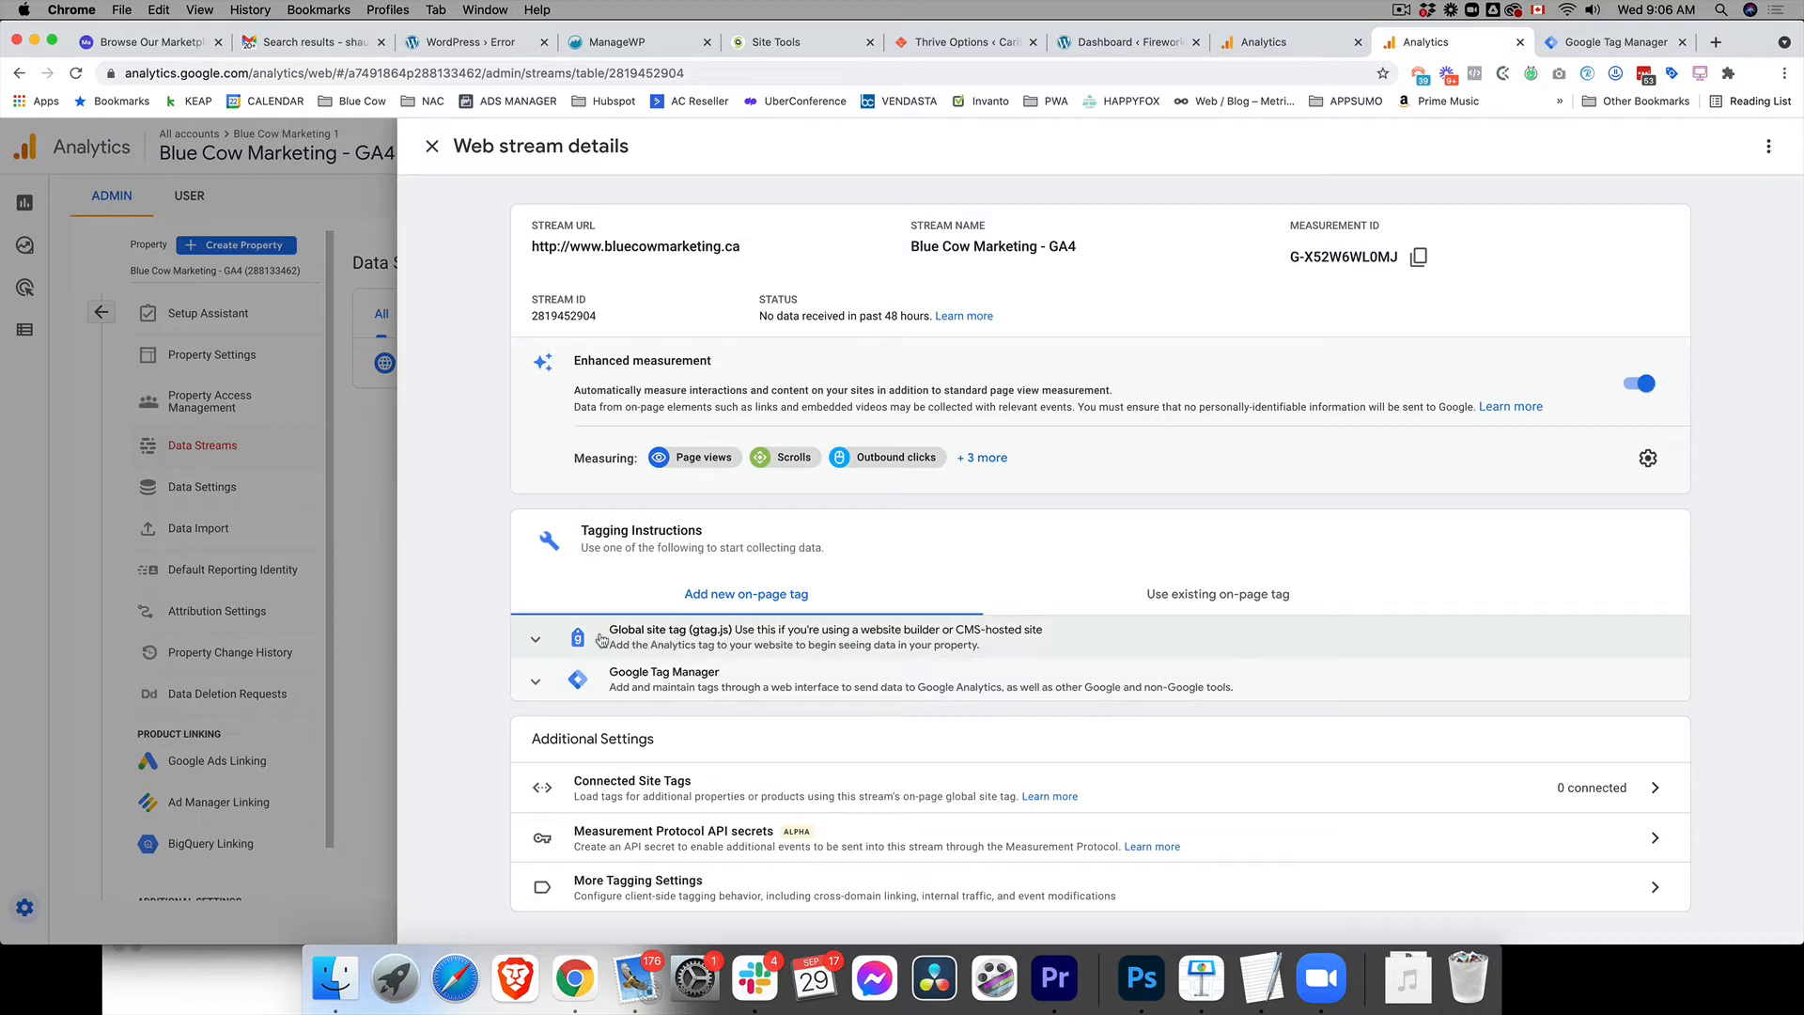
click(674, 642)
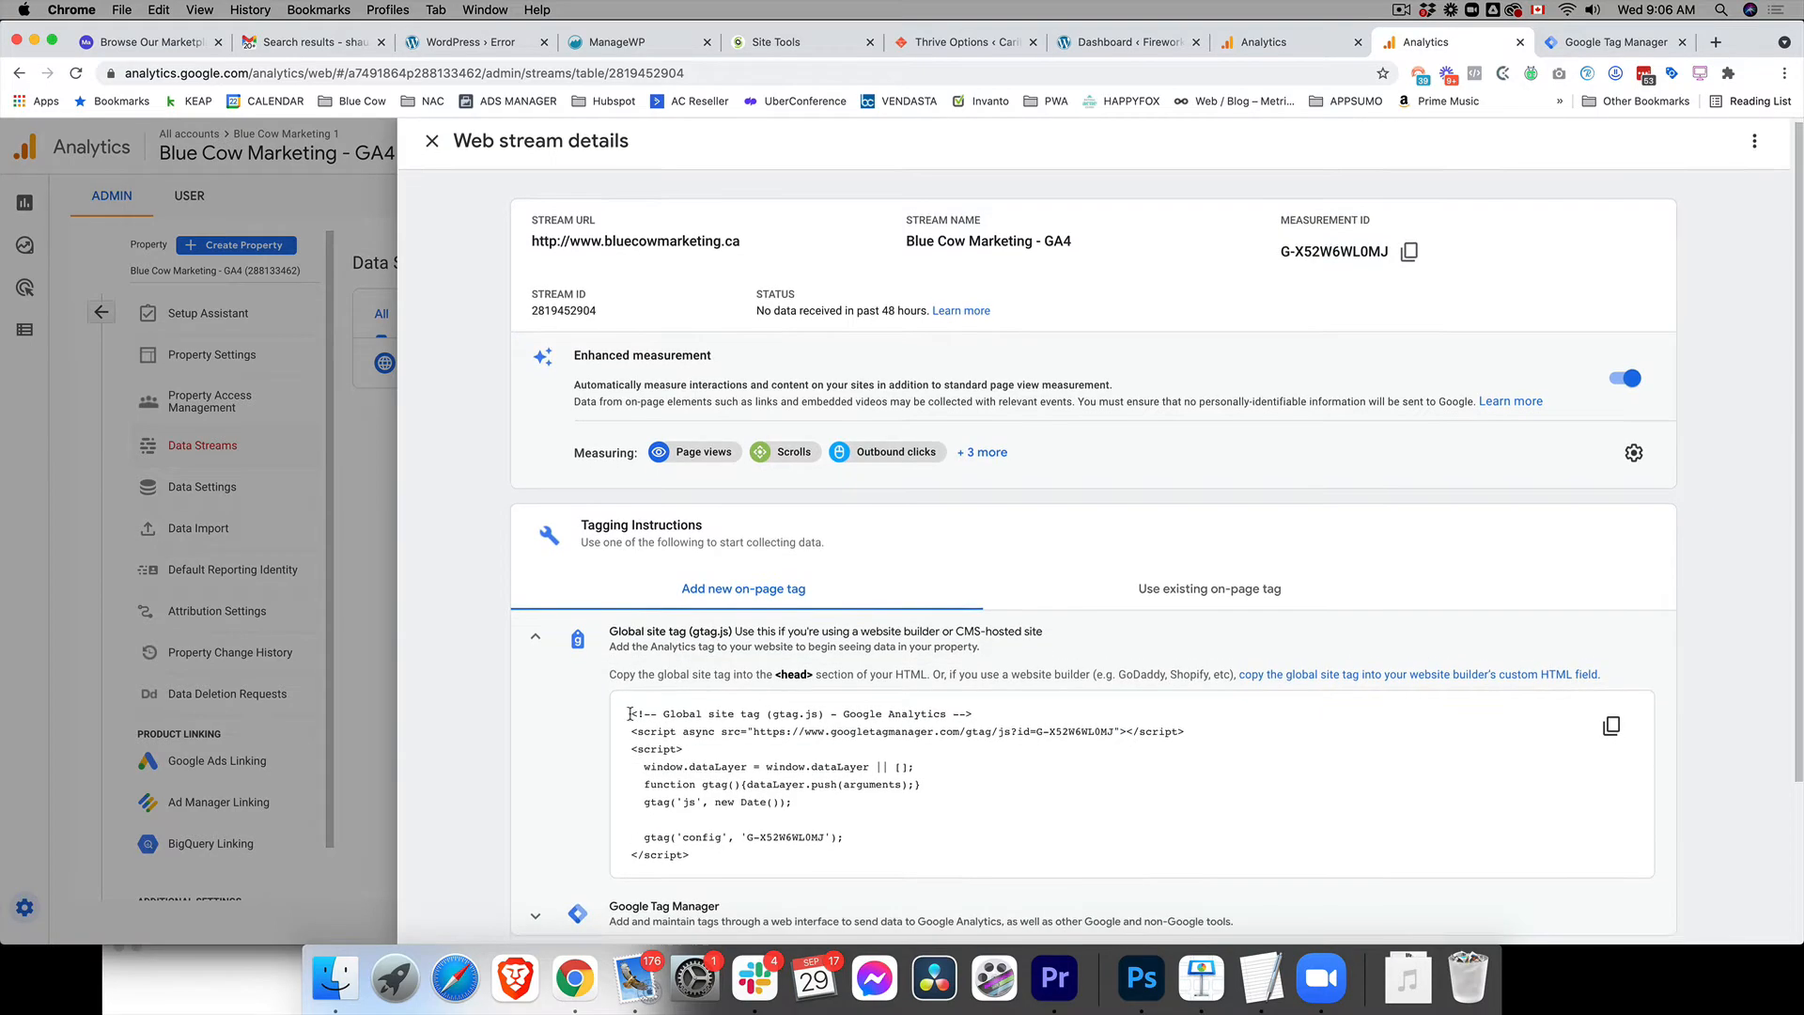
scroll(630, 715, down, 1)
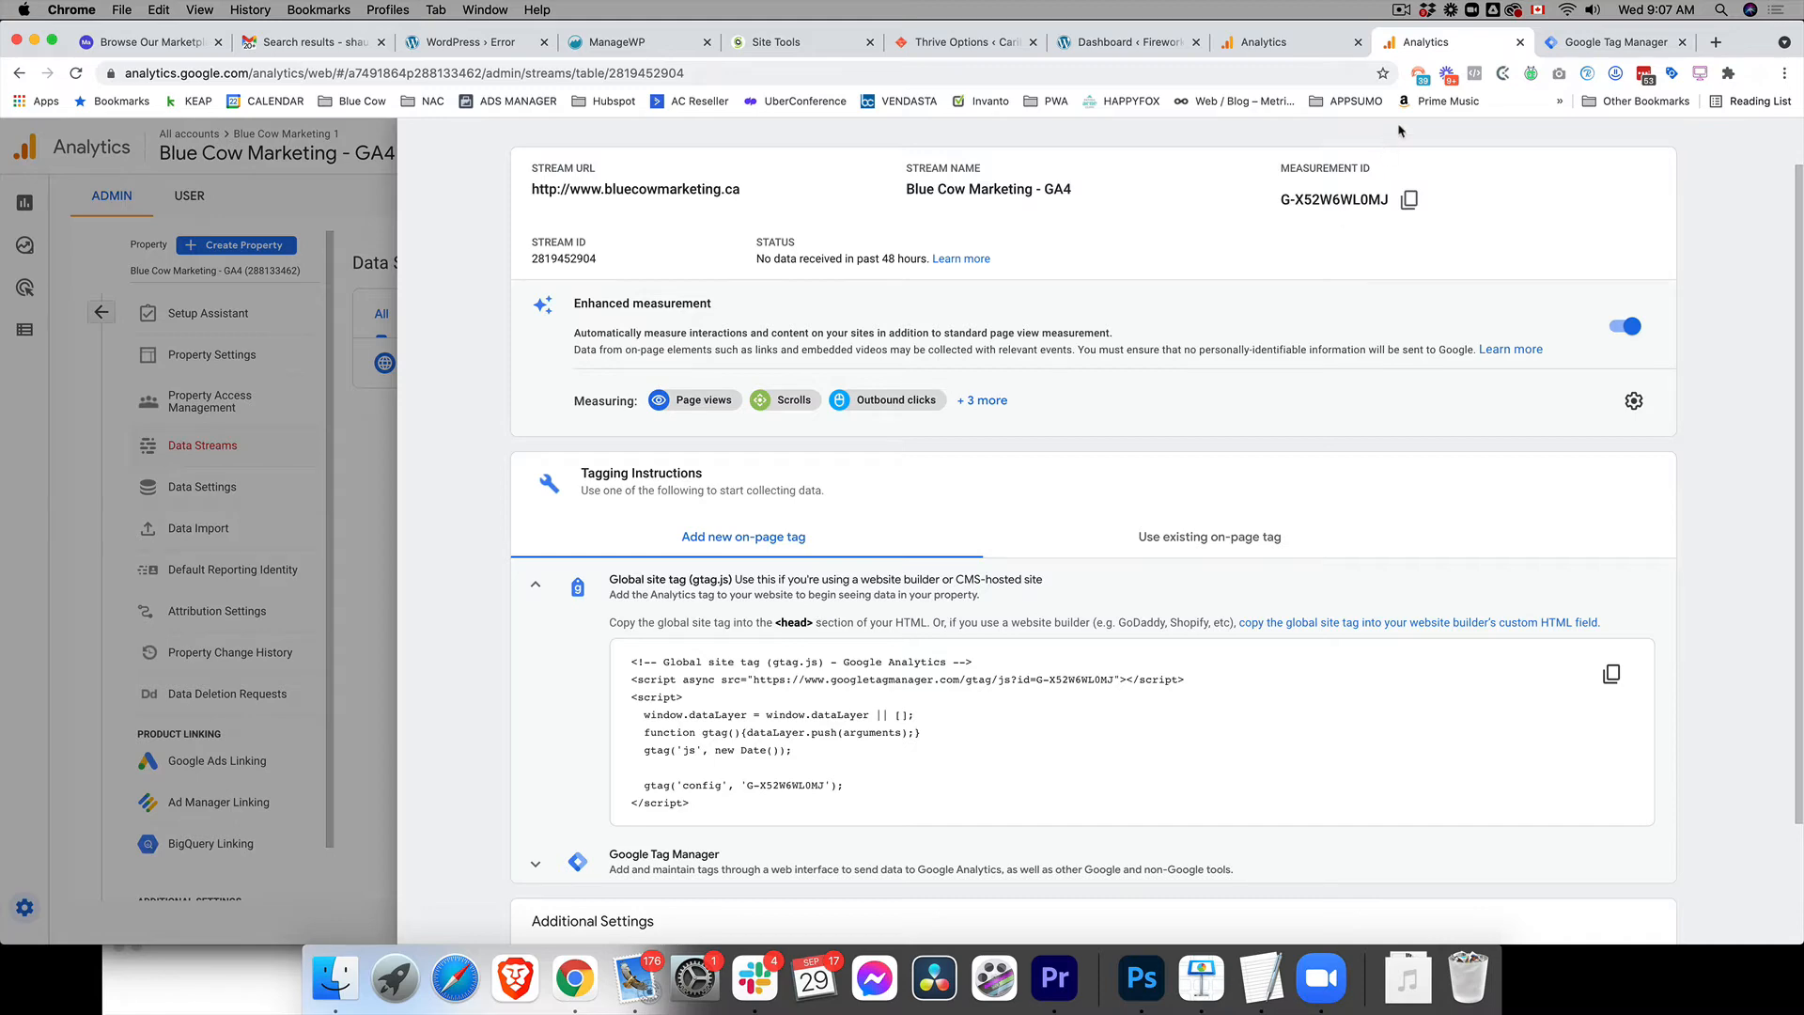
Switch to Google Tag Manager and start a new tag of type Google Analytics: GA4 Configuration.
click(1578, 47)
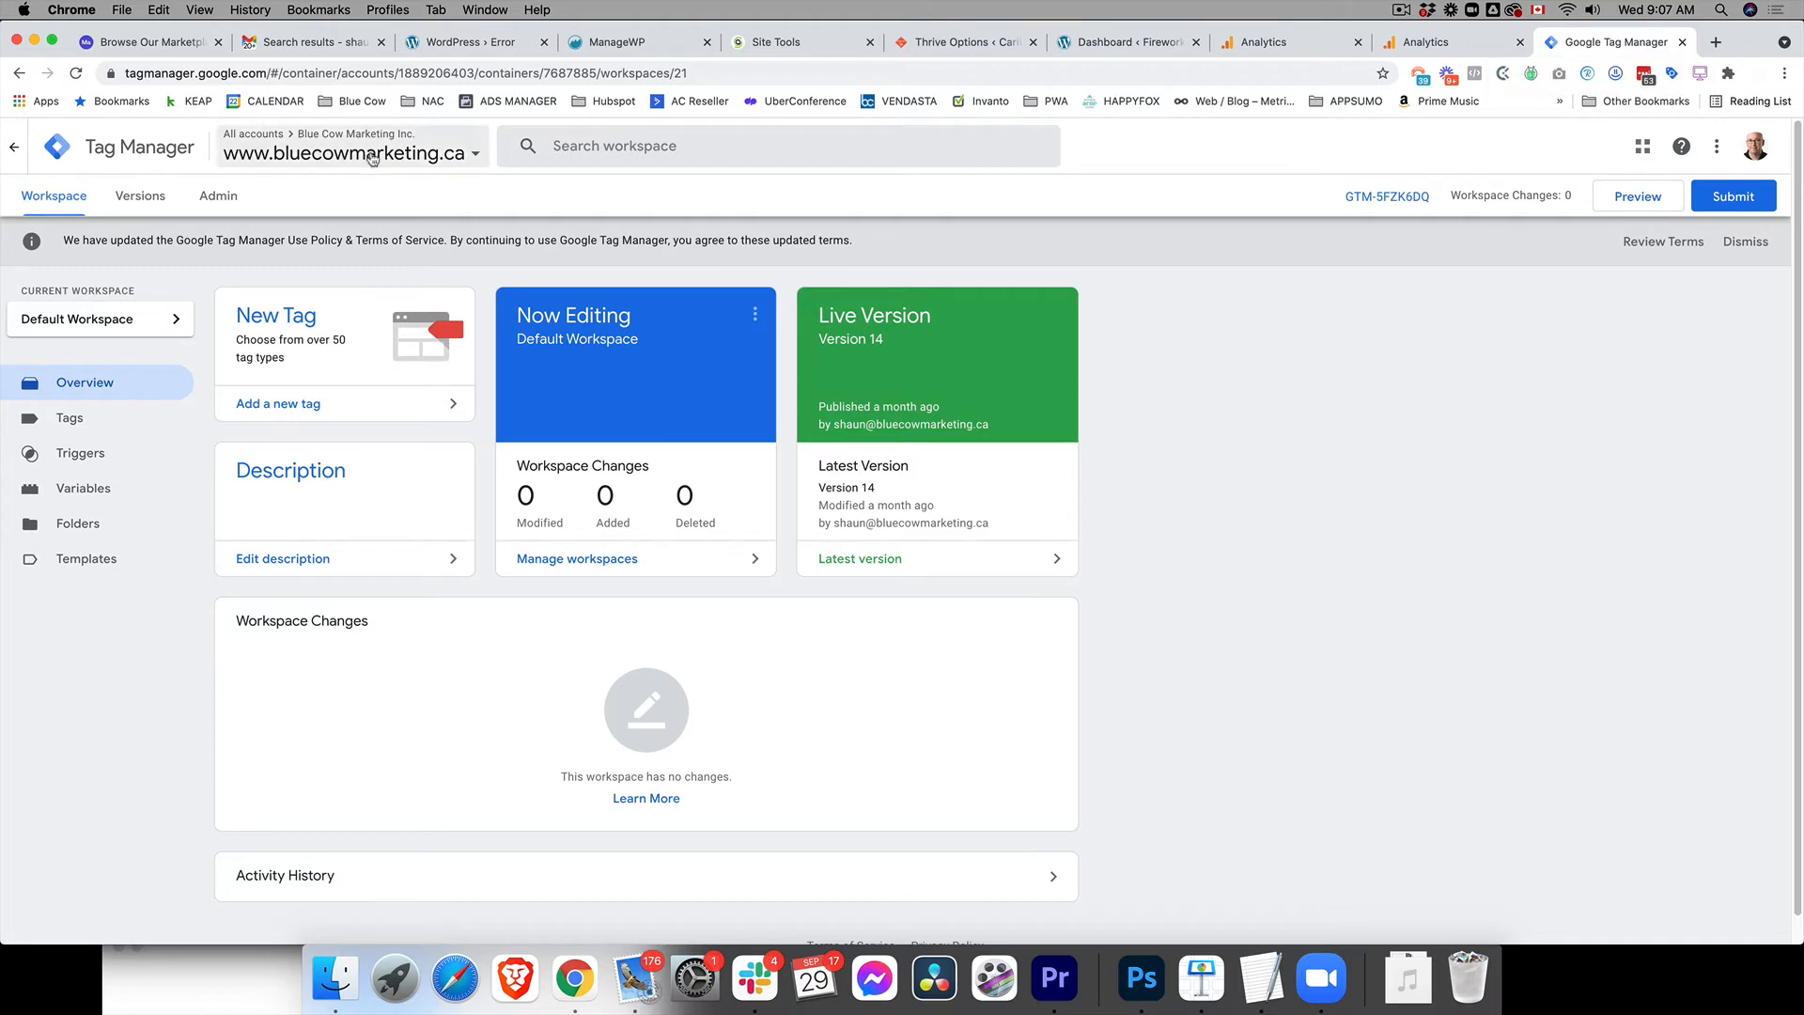
click(79, 424)
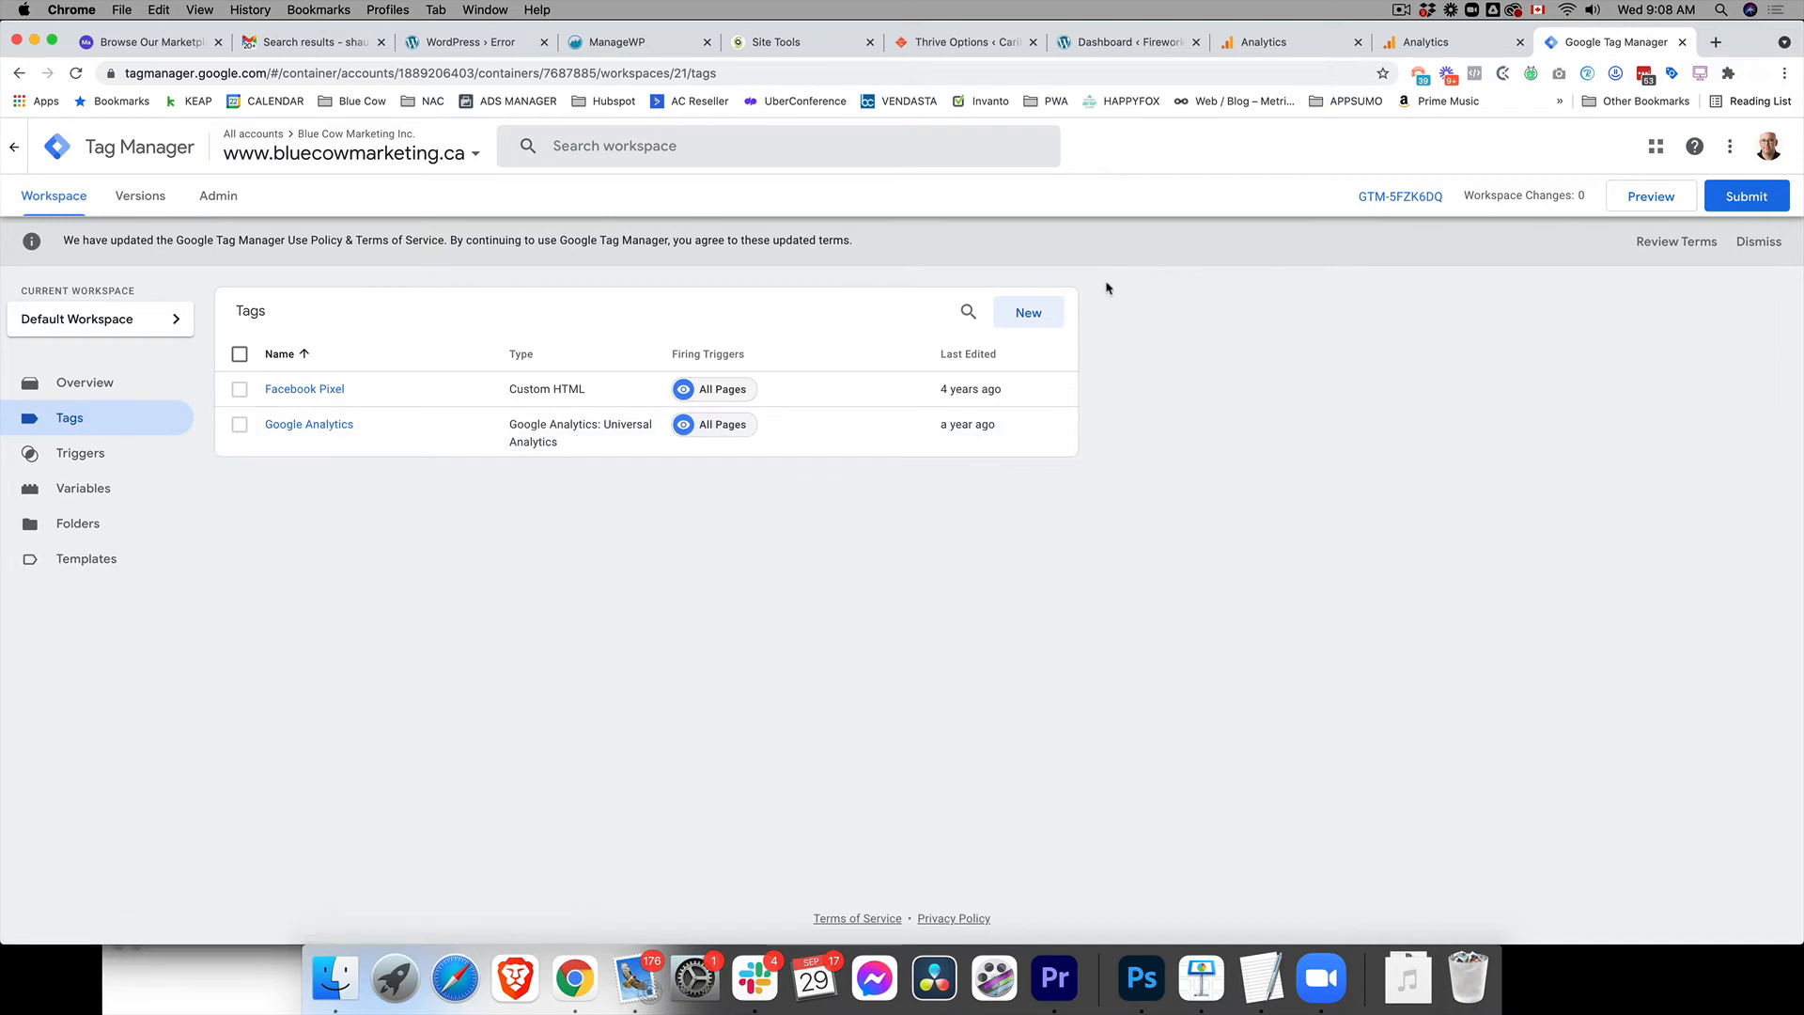
click(1030, 313)
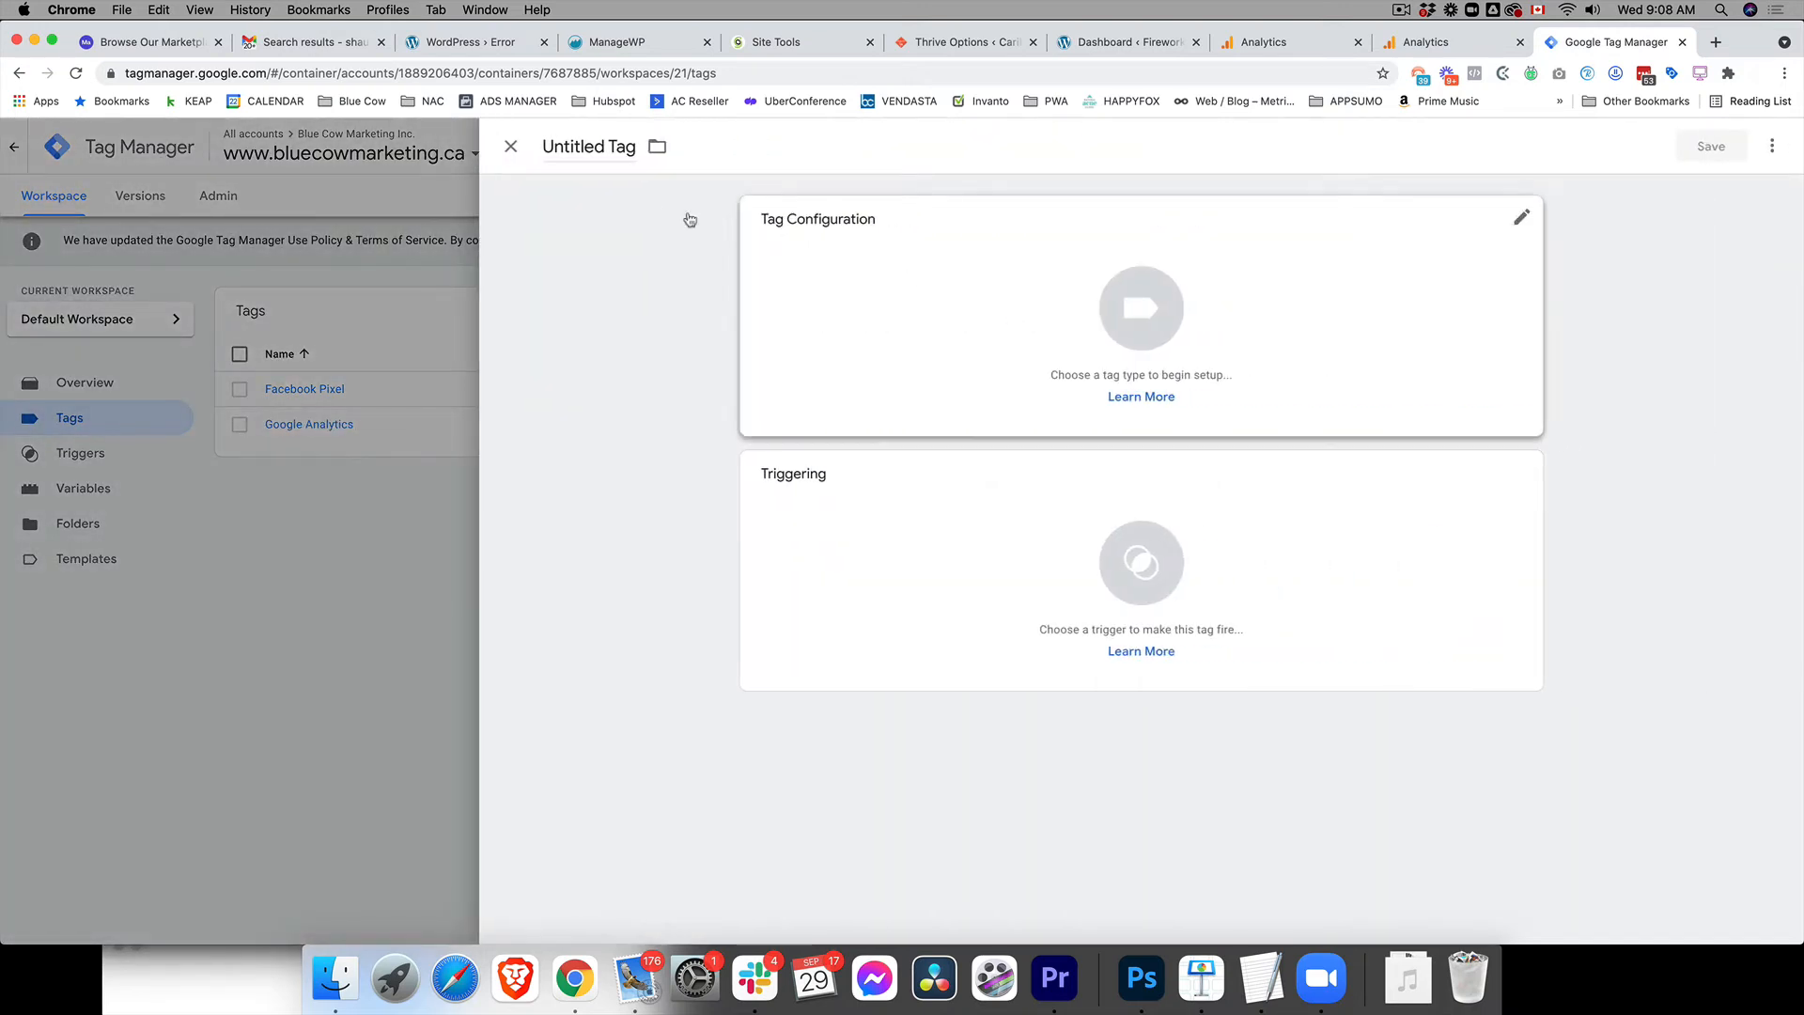
click(1144, 316)
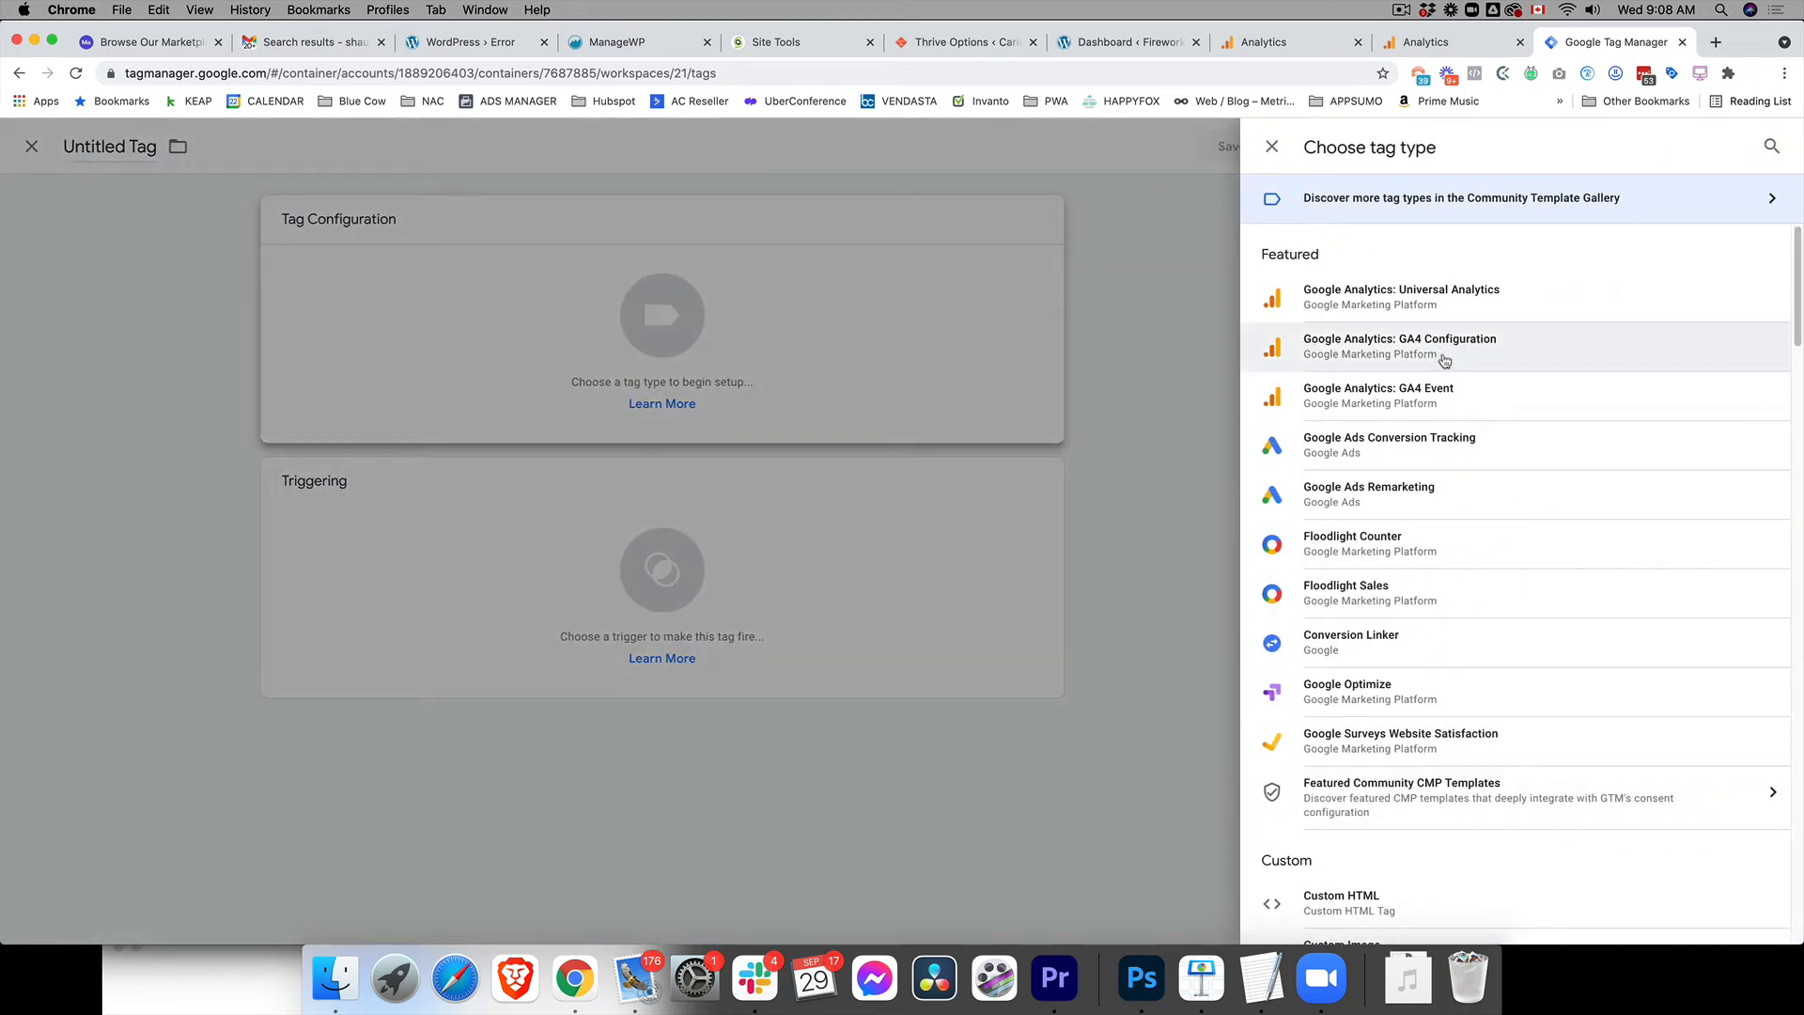
click(1445, 359)
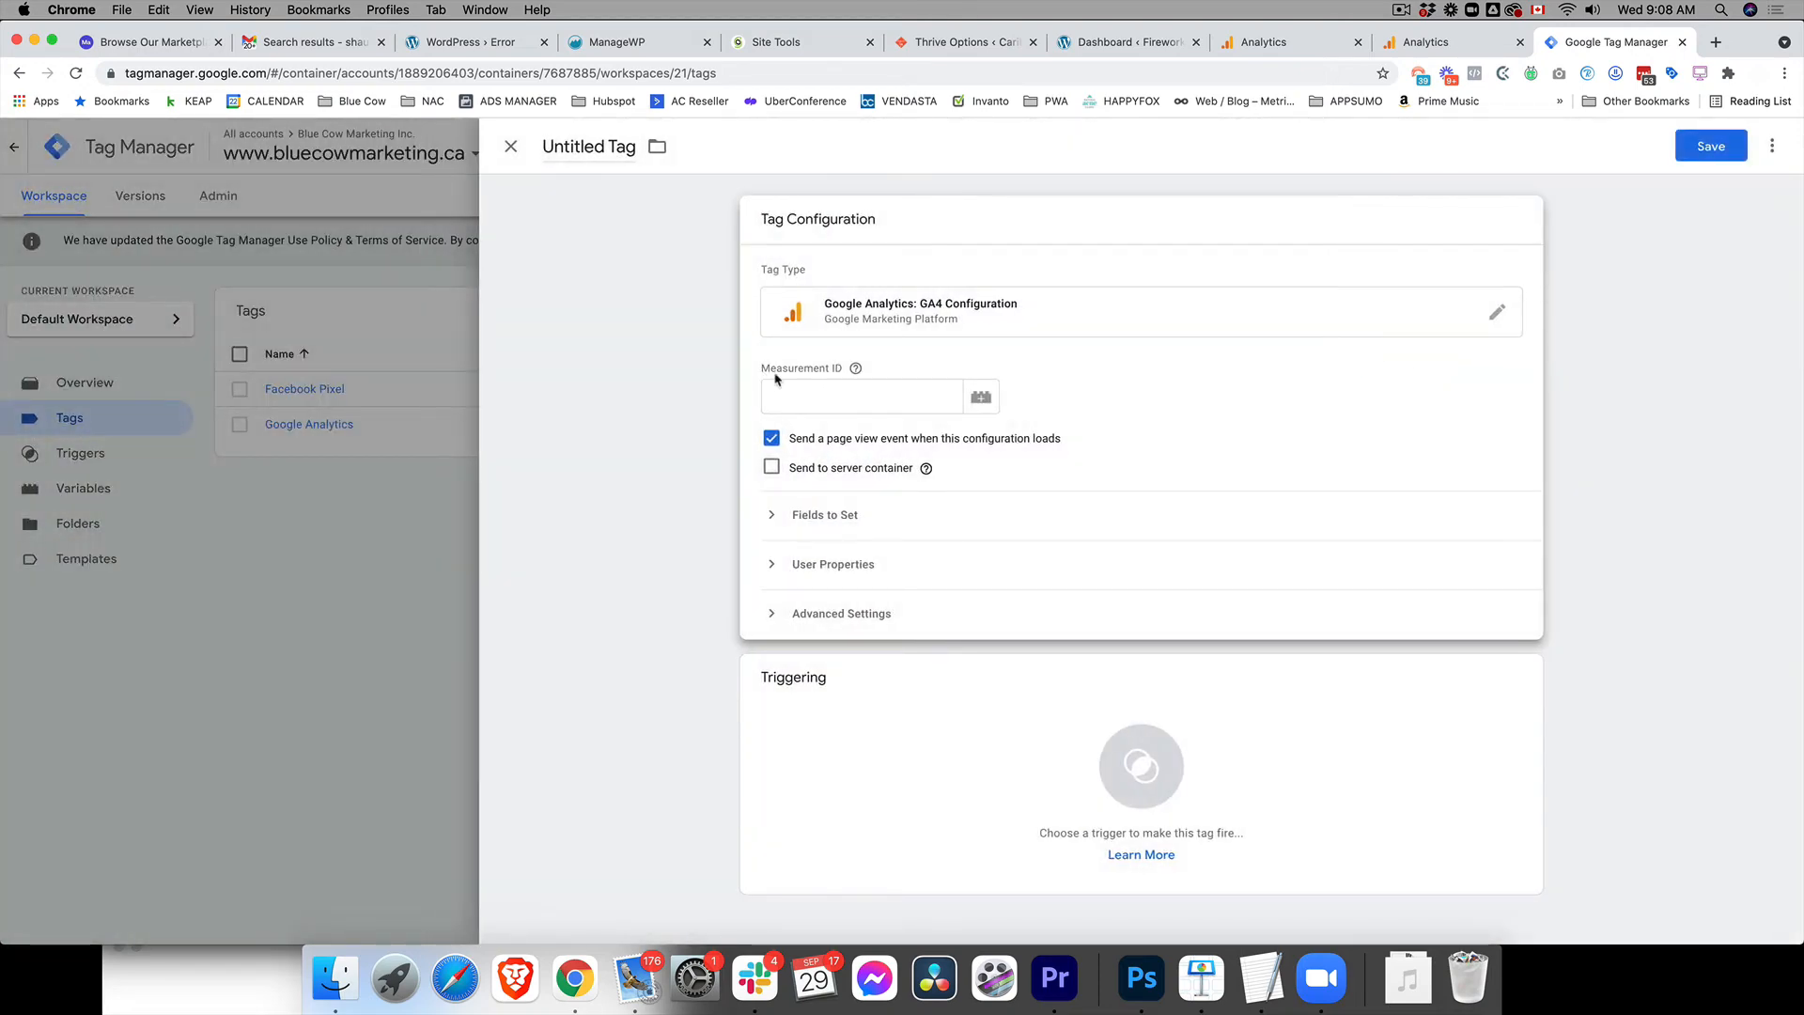
Copy the measurement ID from the GA4 web stream details into the new tag's Measurement ID.
click(1431, 42)
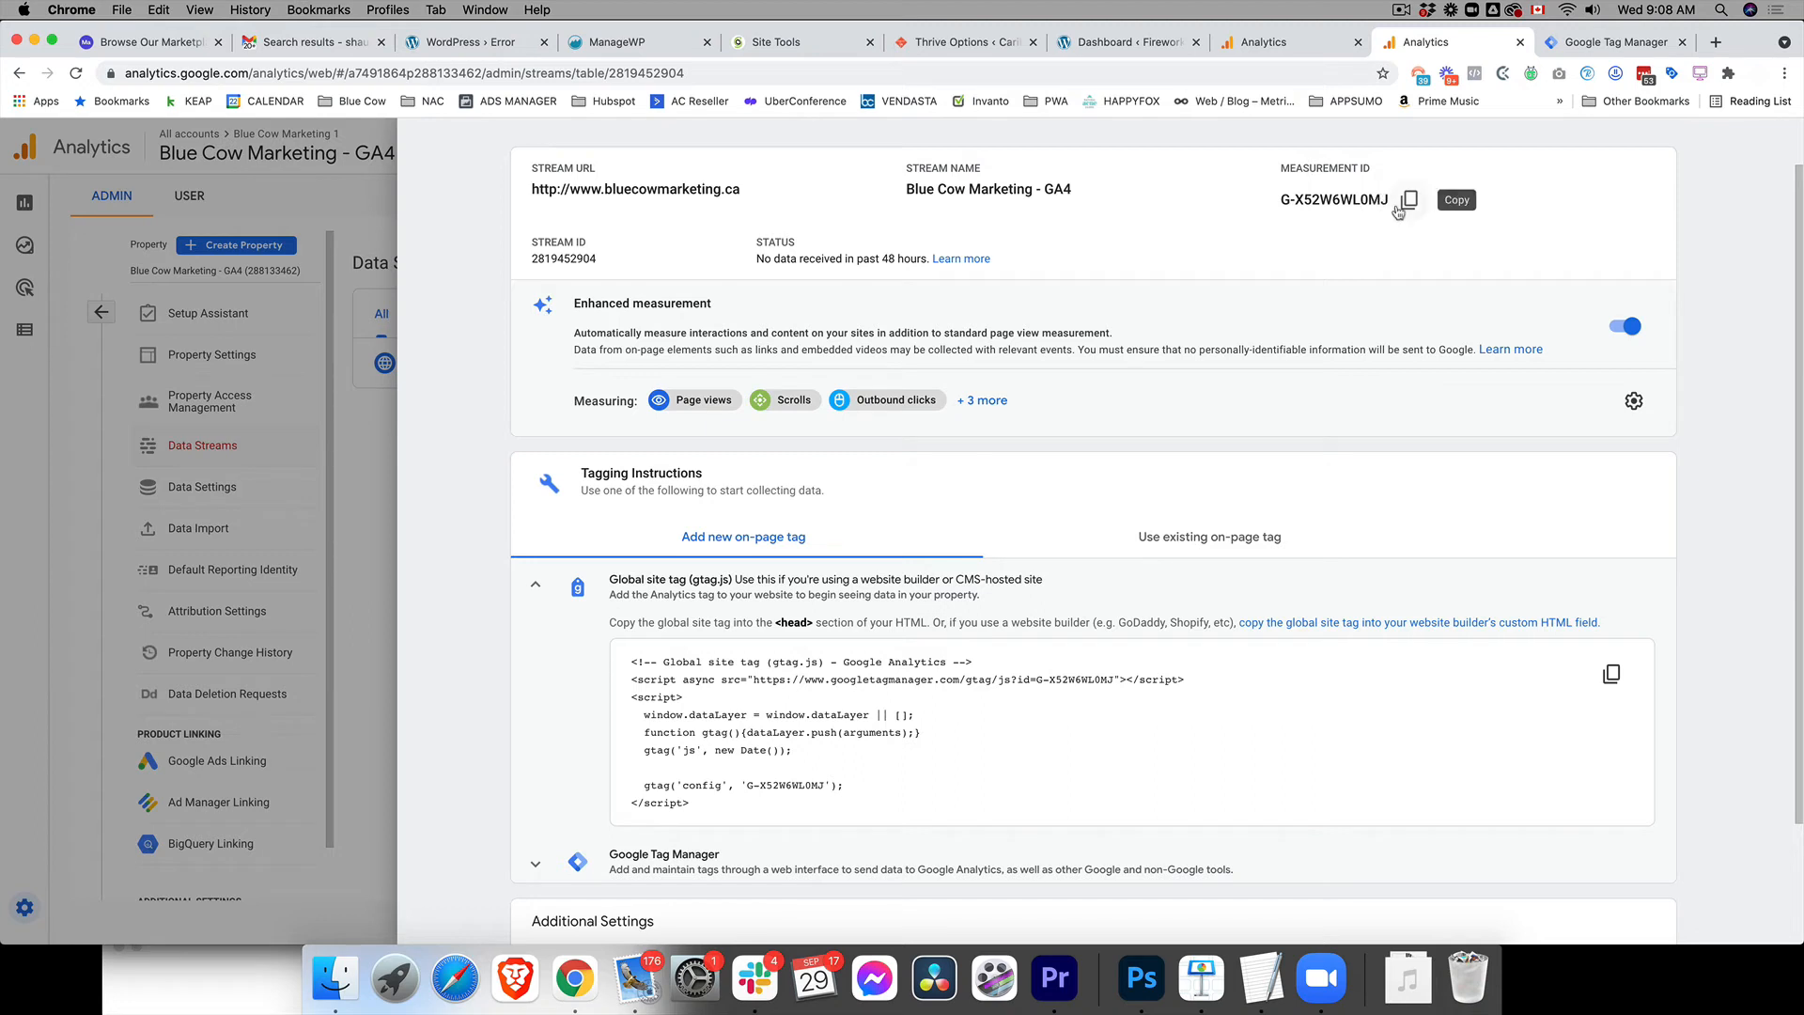
click(1410, 202)
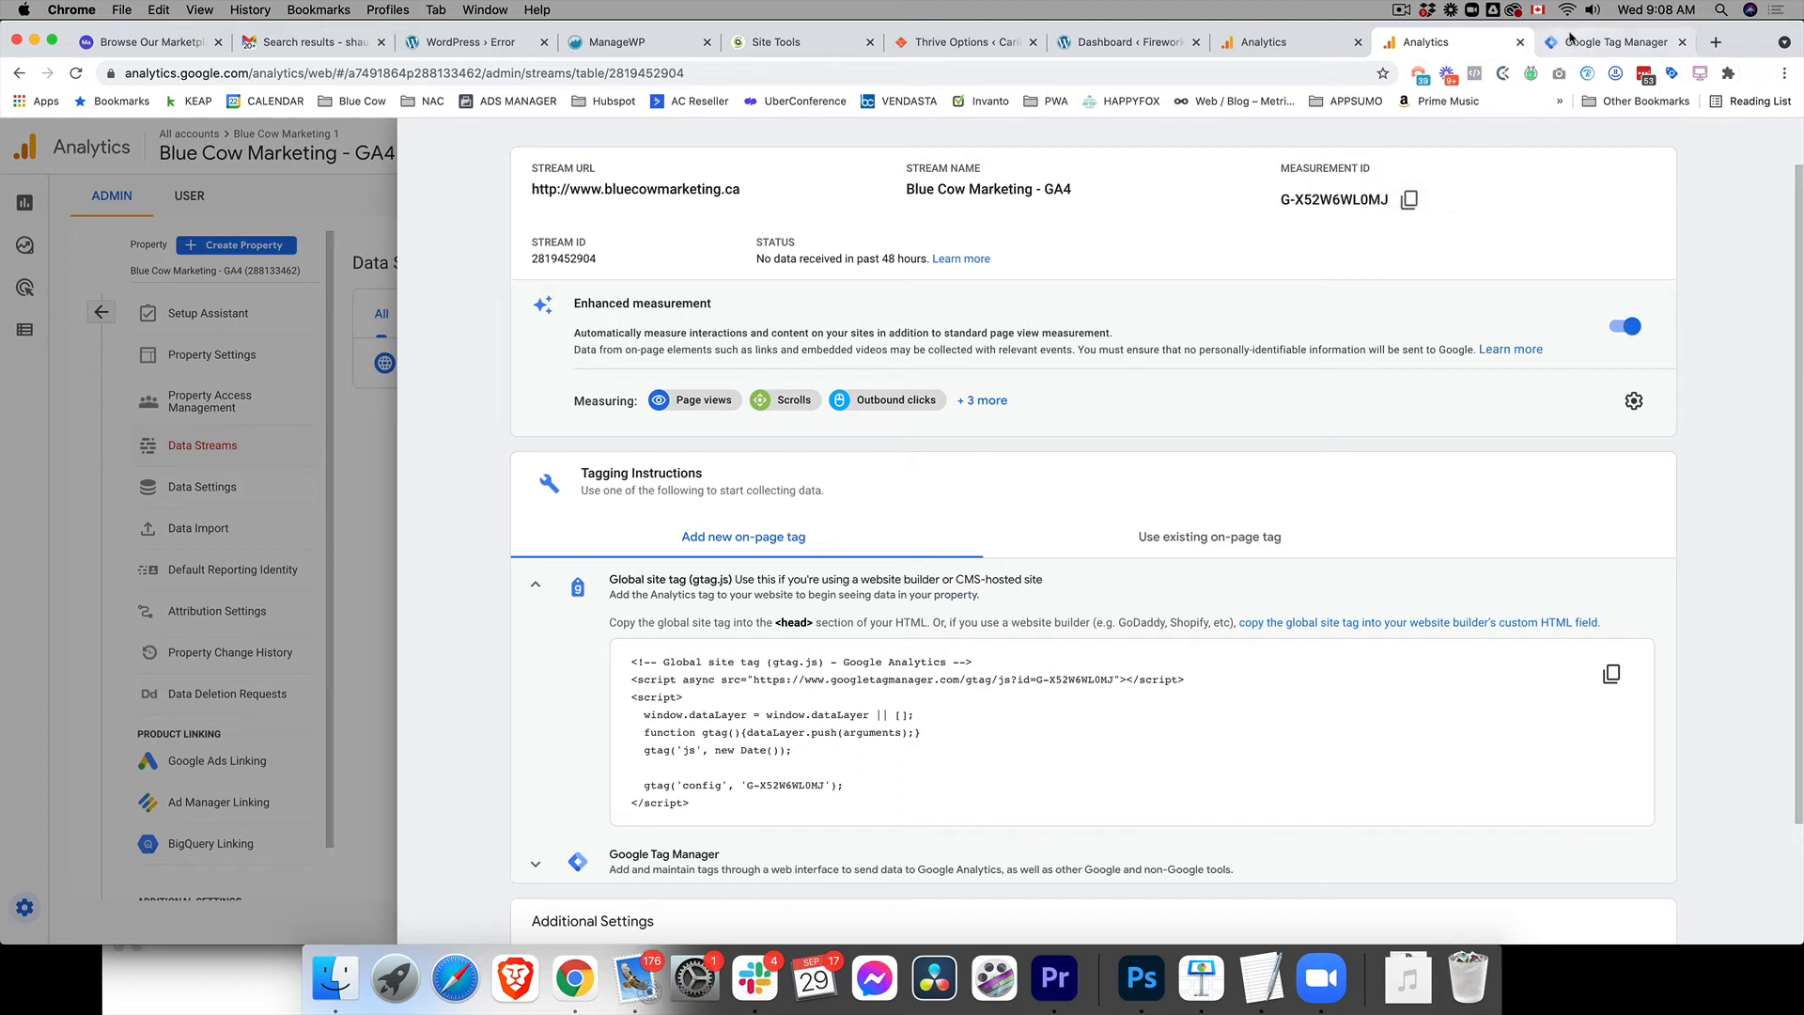
click(1578, 44)
click(827, 396)
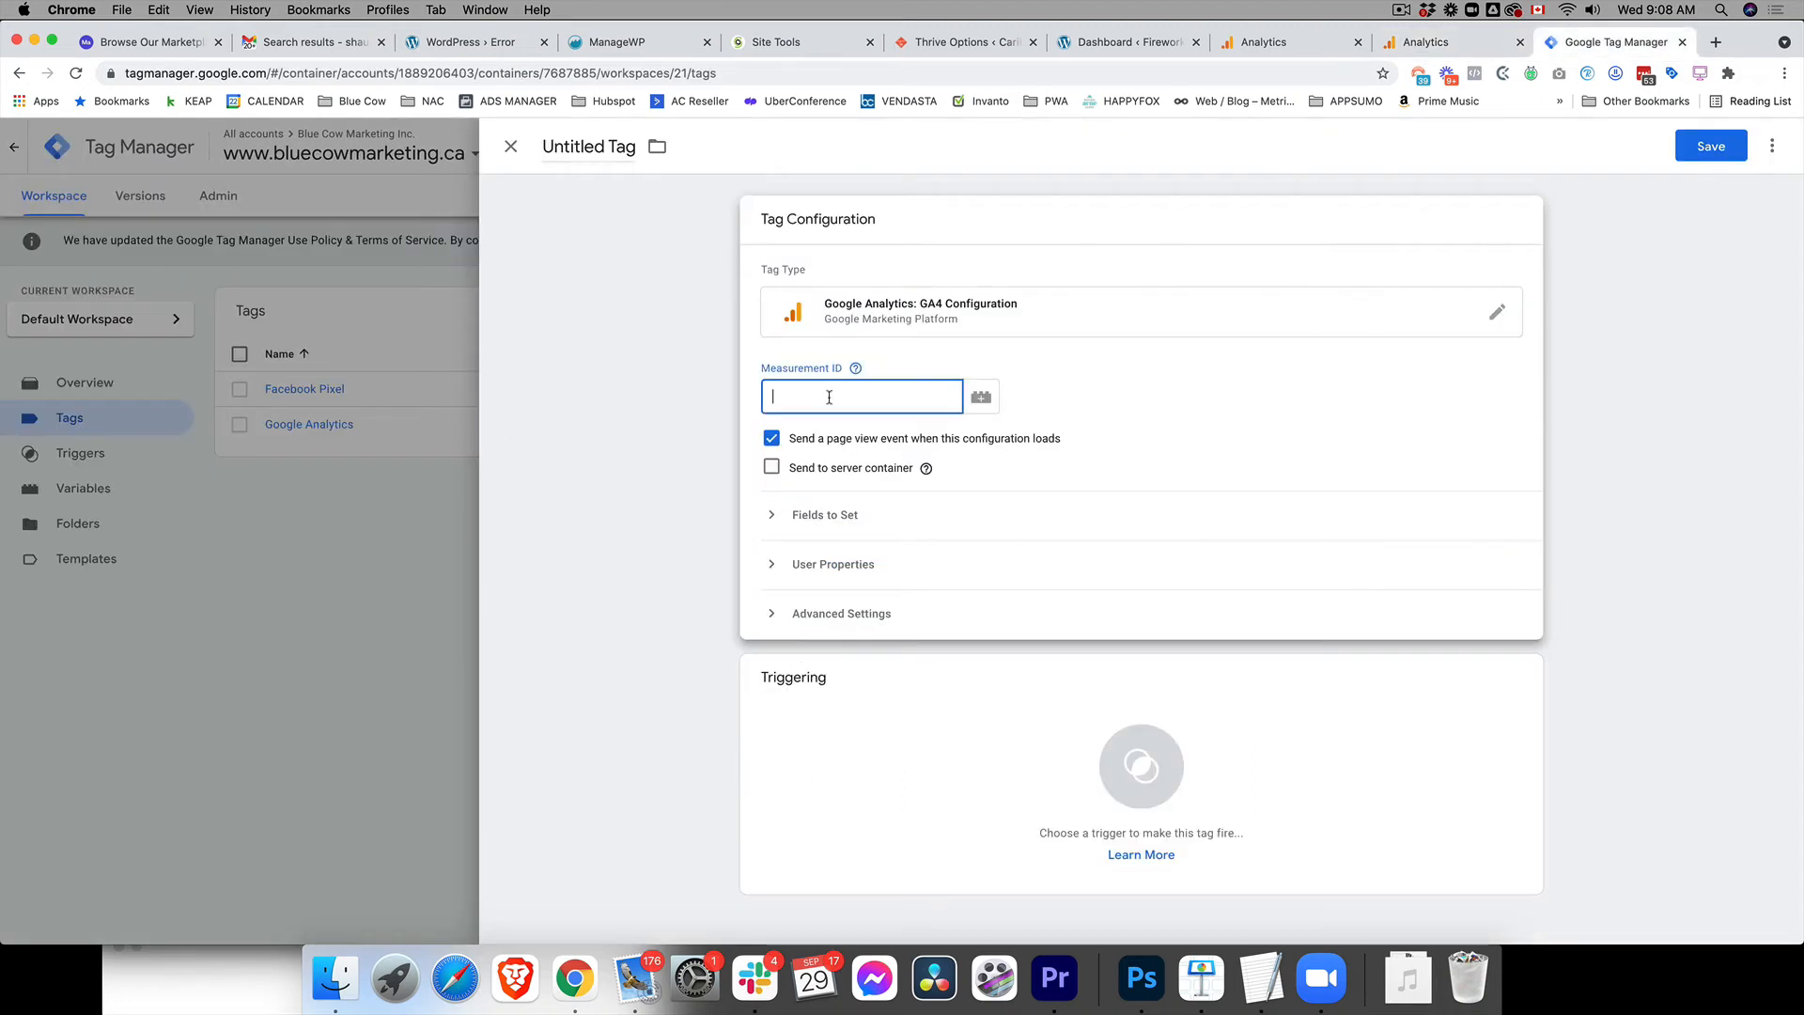
key(super+v)
click(1139, 374)
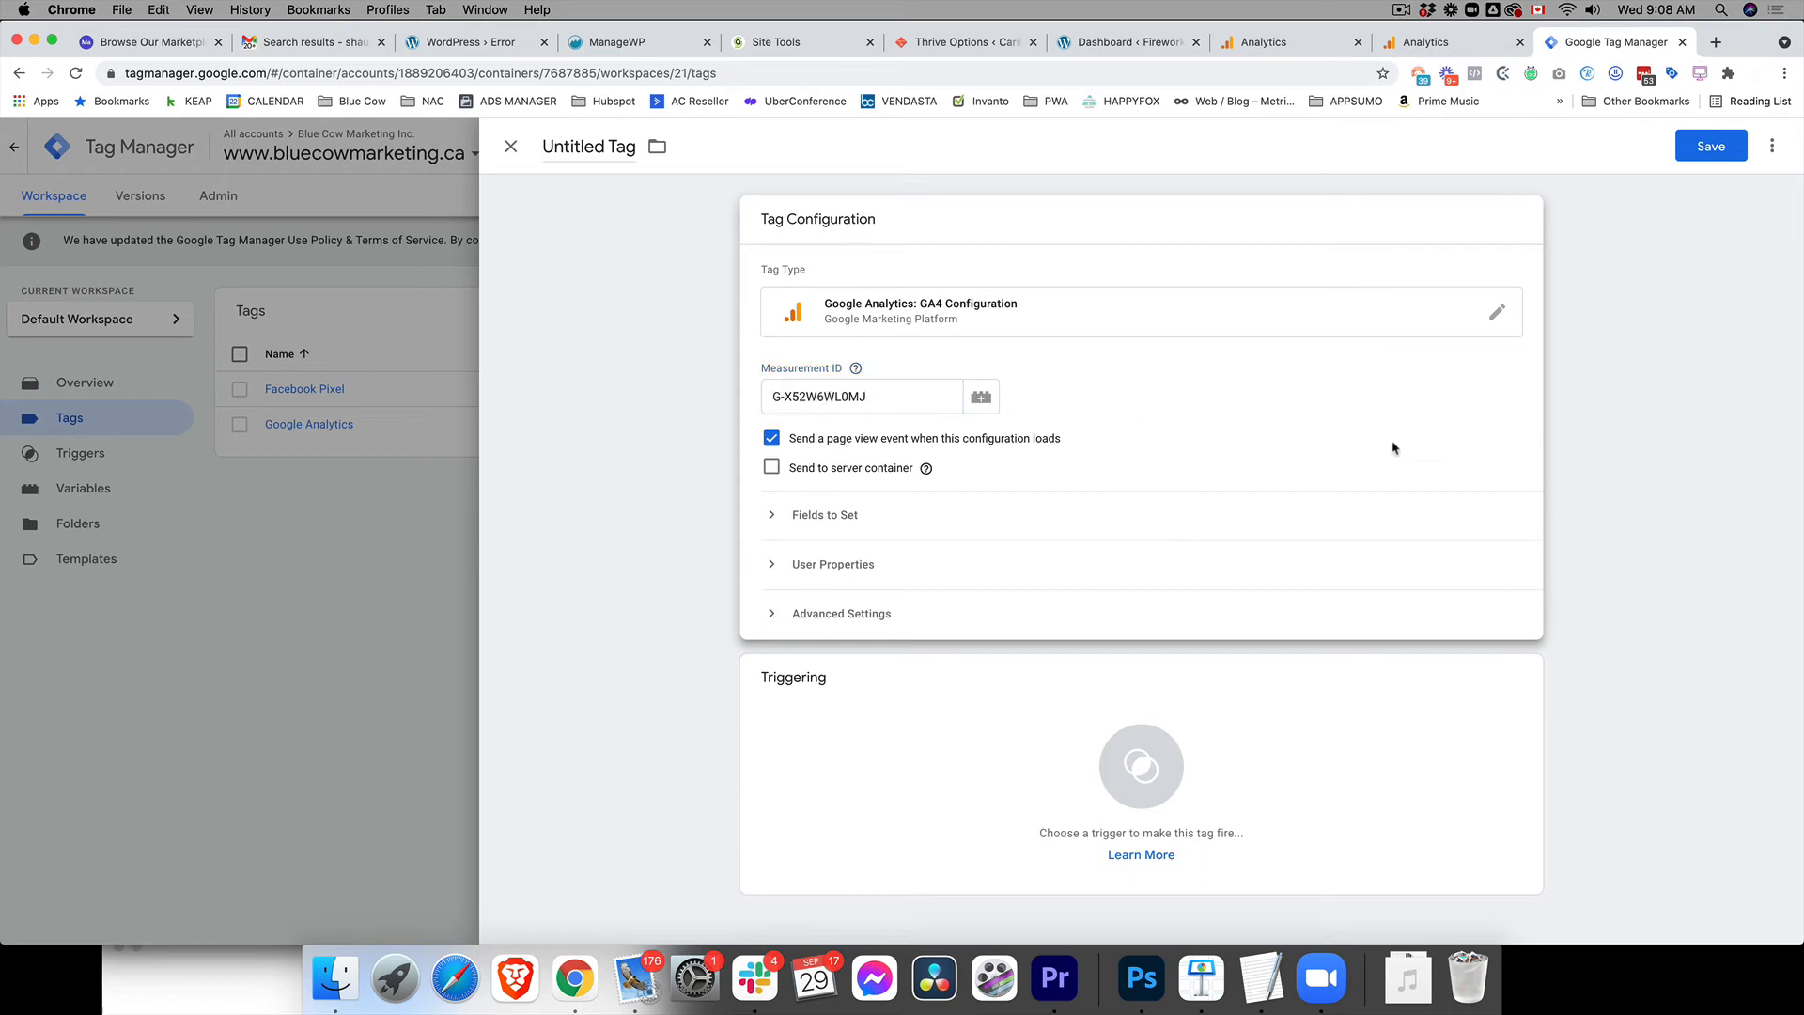
Add the All Pages page view trigger to the GA4 configuration tag.
click(1148, 780)
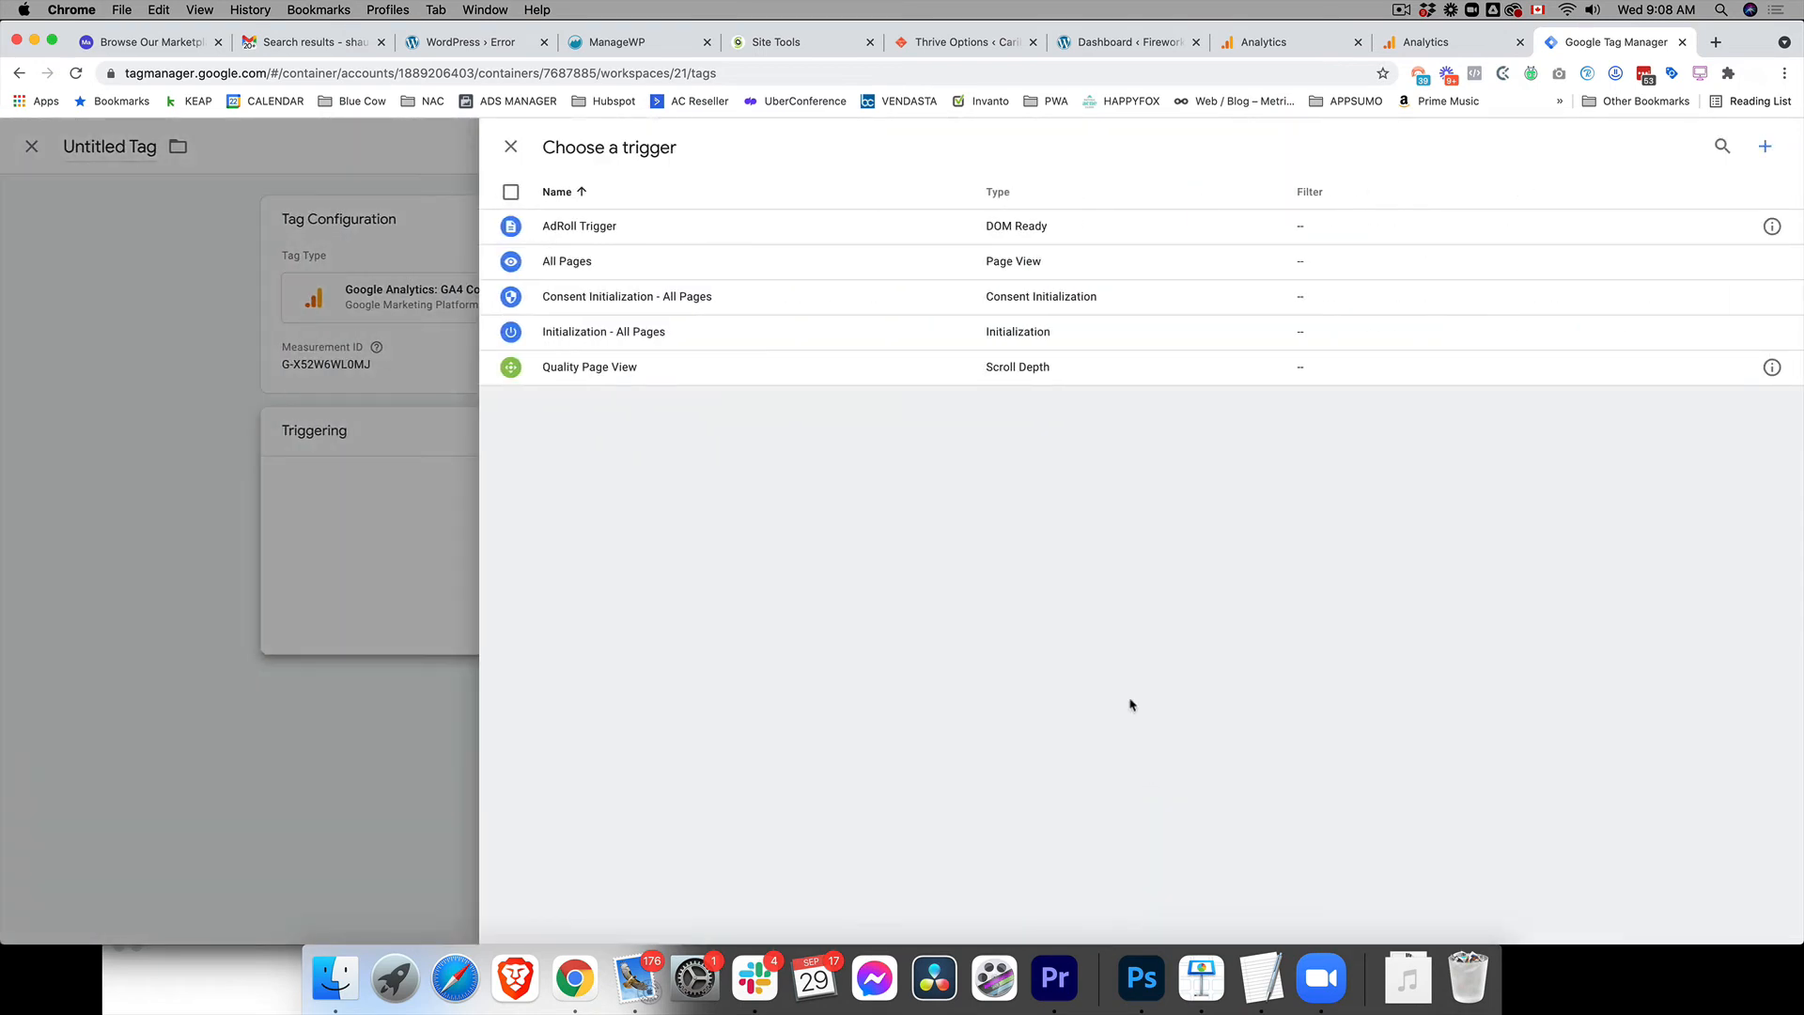
click(575, 263)
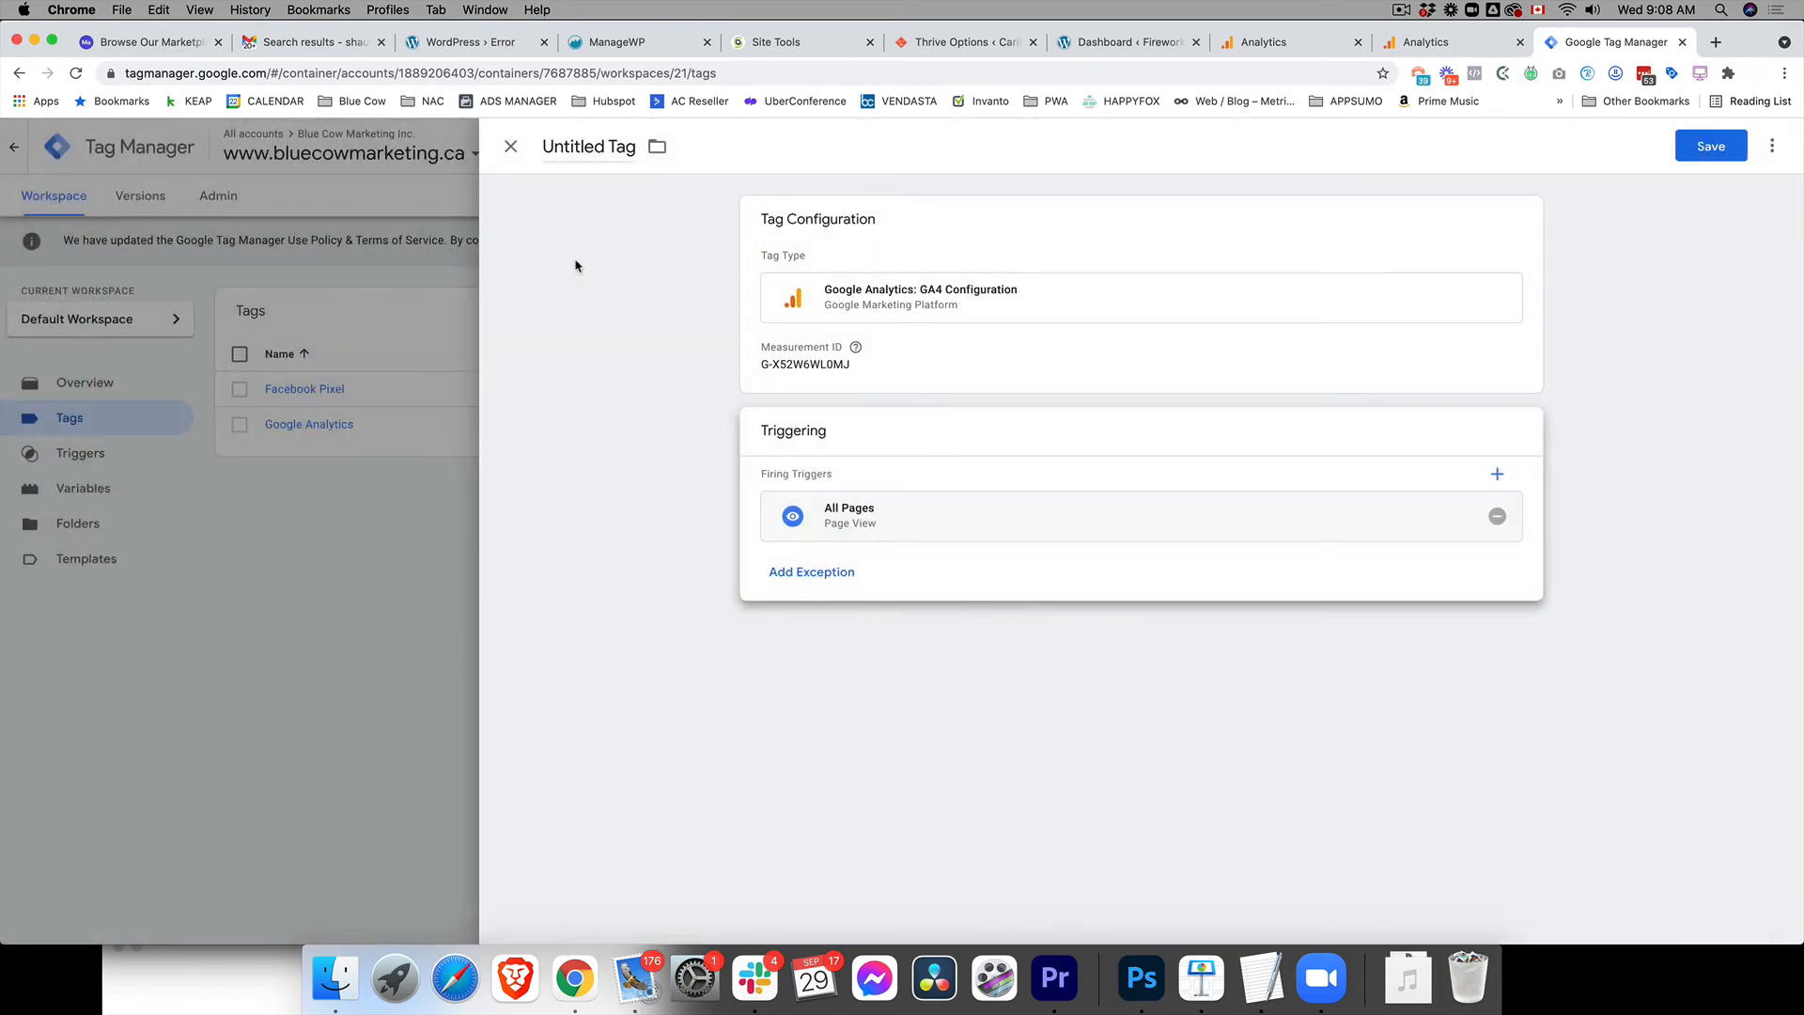
click(697, 427)
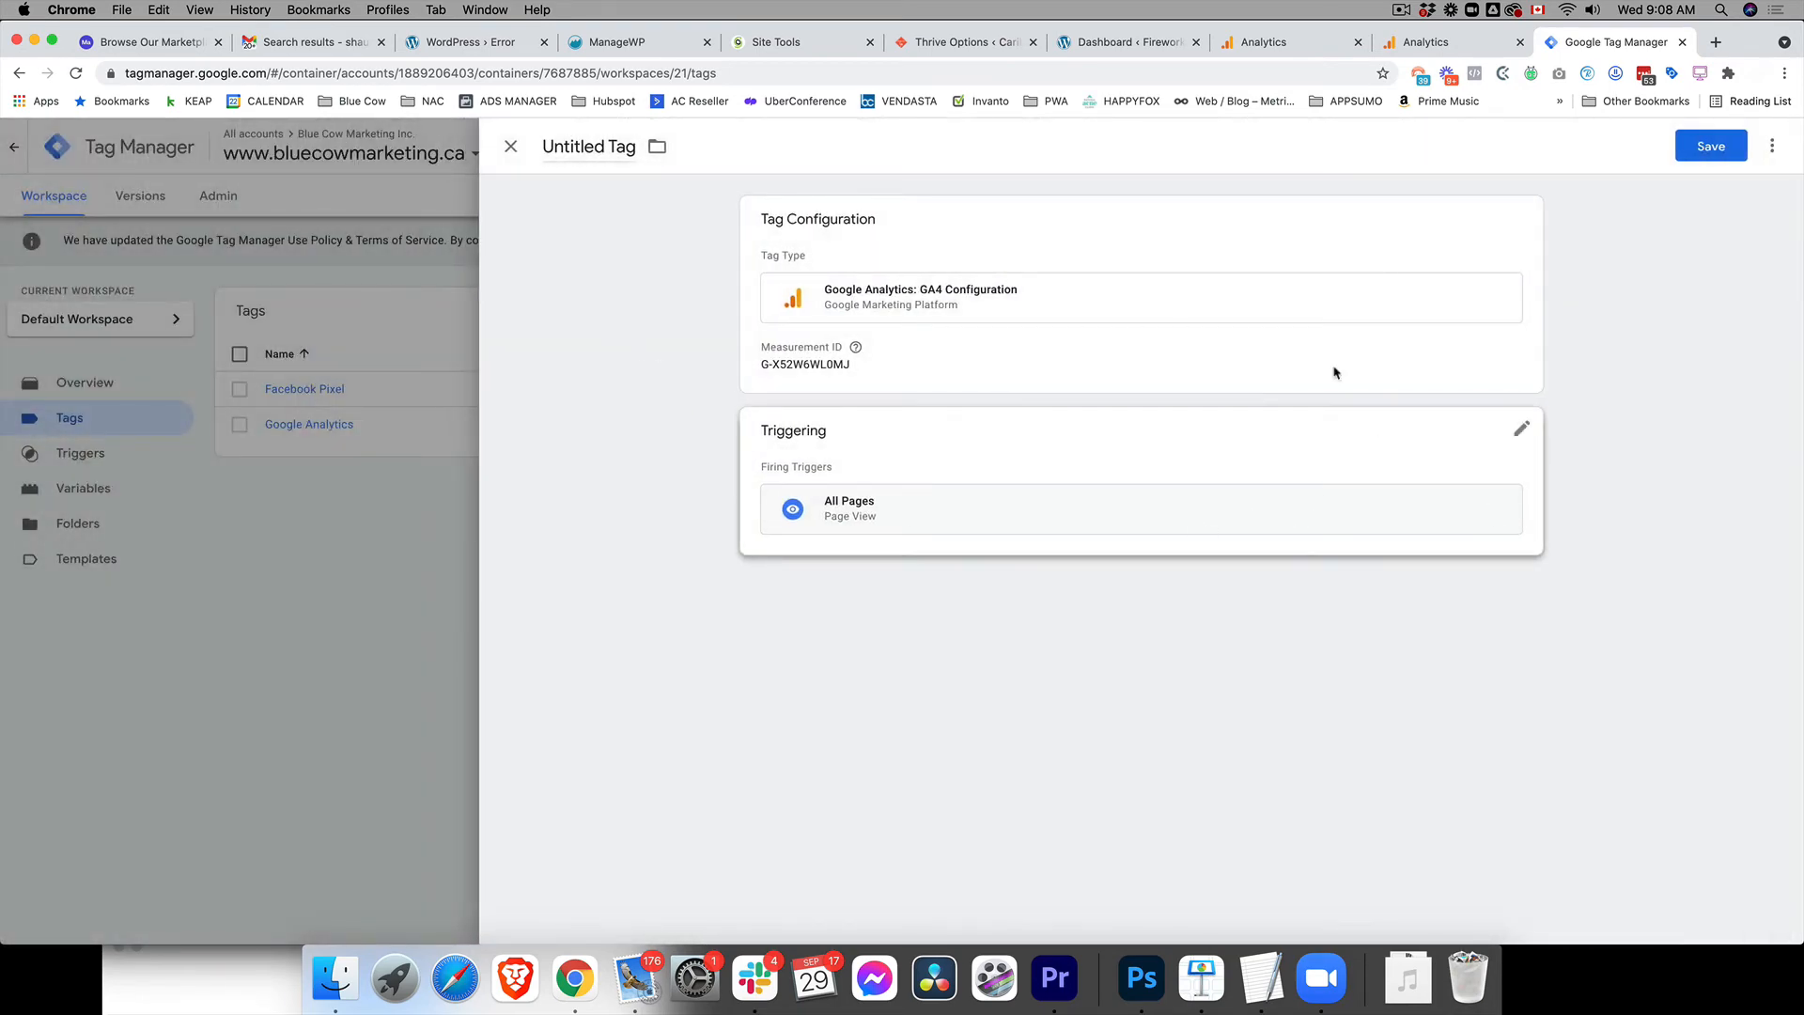
Name the tag "Google Analytics - GA4" and save it.
click(593, 147)
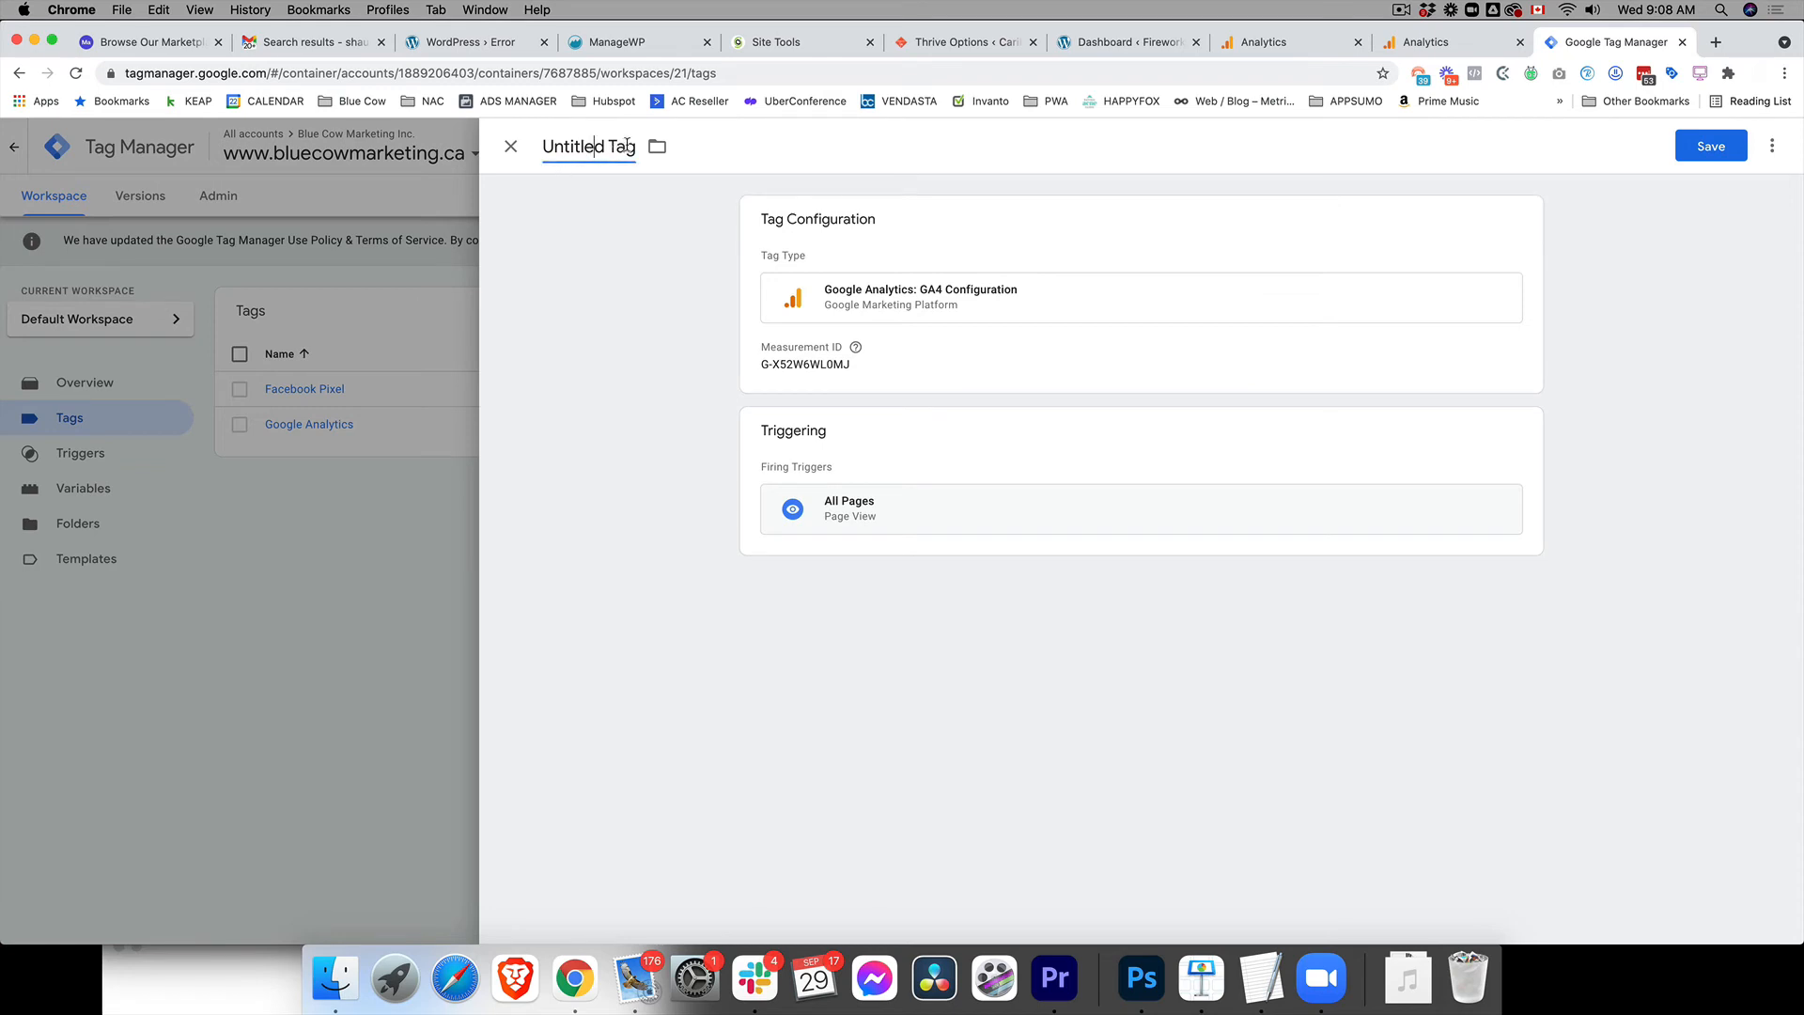
key(super+a)
text(Google Analytics -)
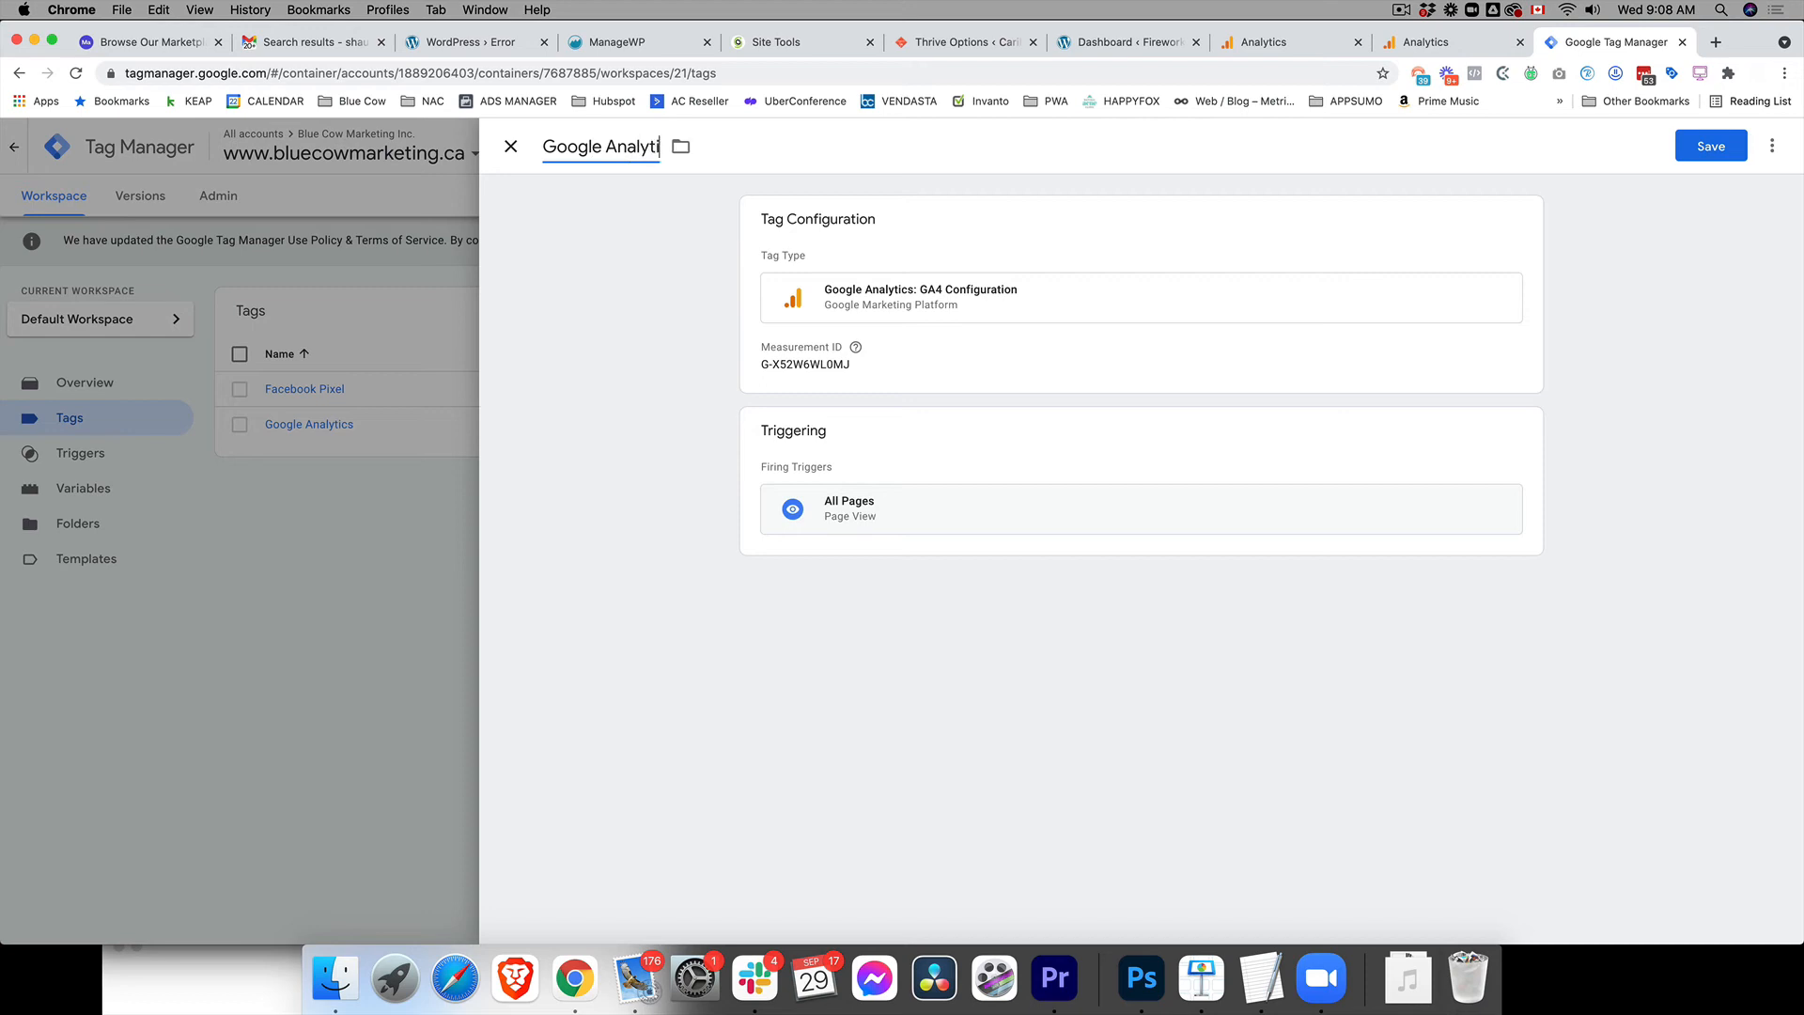
text( GA4)
click(1708, 150)
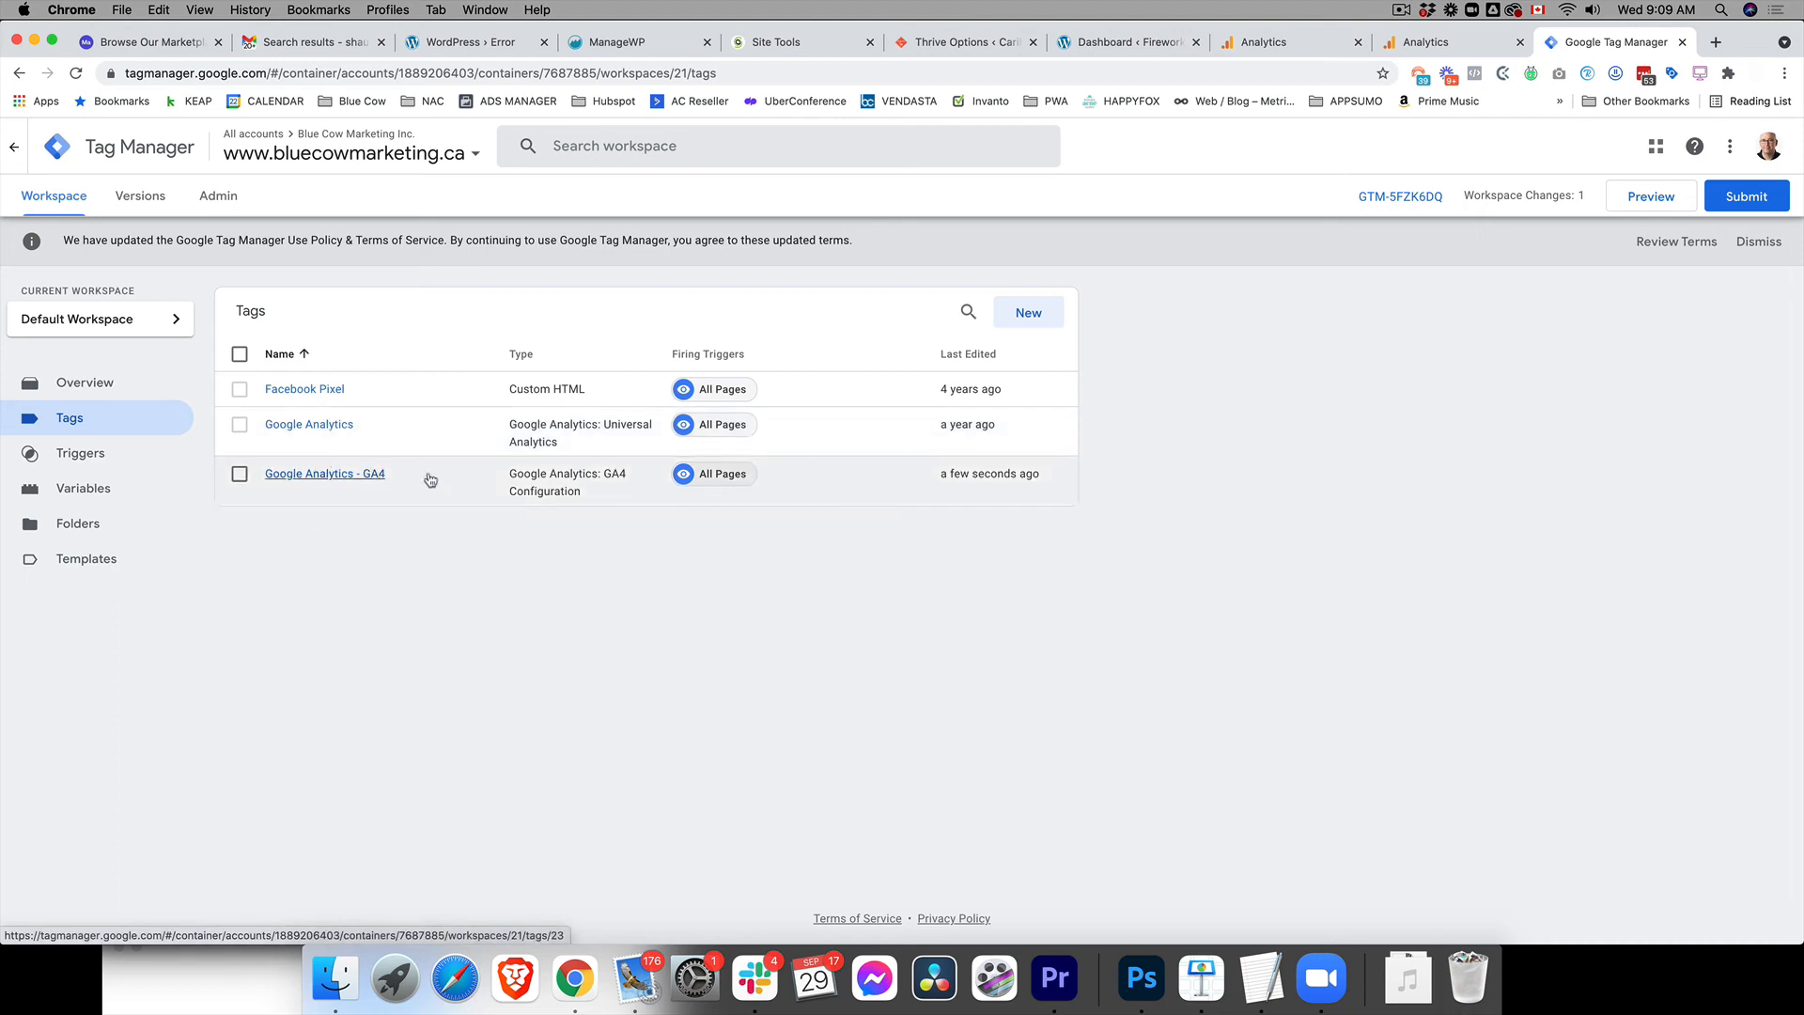
Submit the workspace changes with "Sept 29" as version name and description, and publish them to the Live environment.
click(1745, 196)
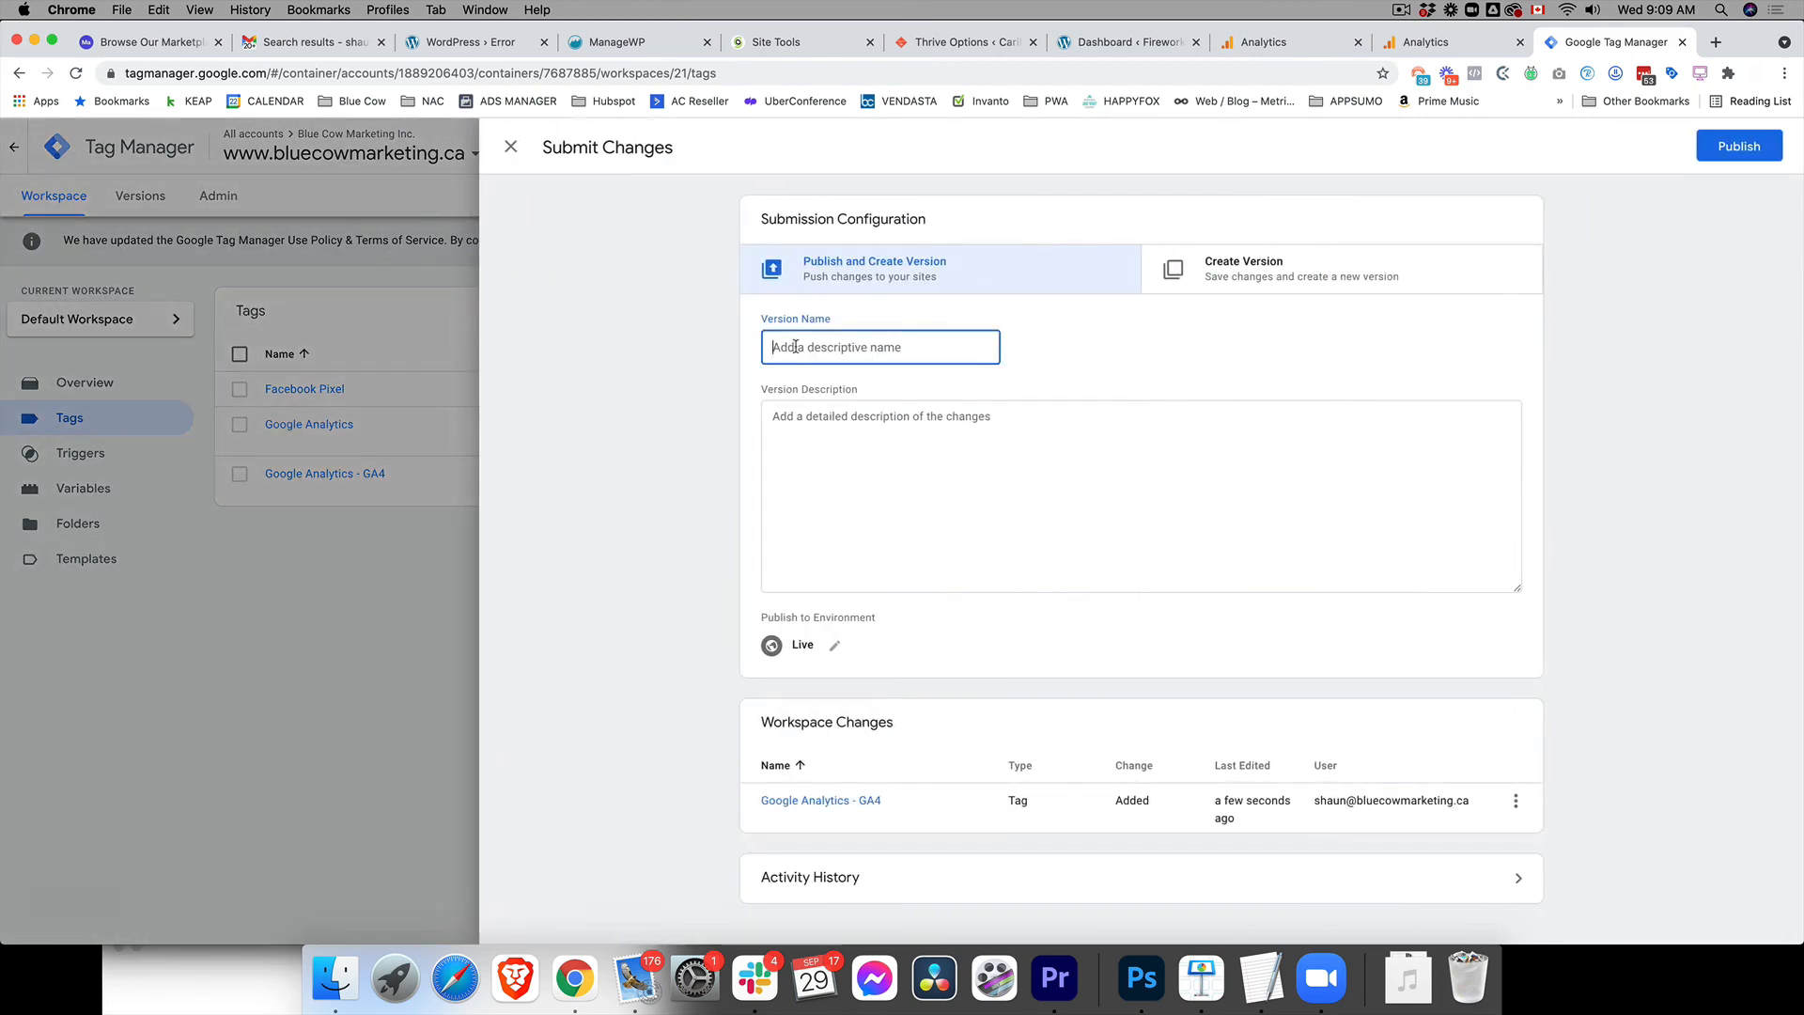
text(Sept 29)
key(super+a)
click(816, 413)
key(super+v)
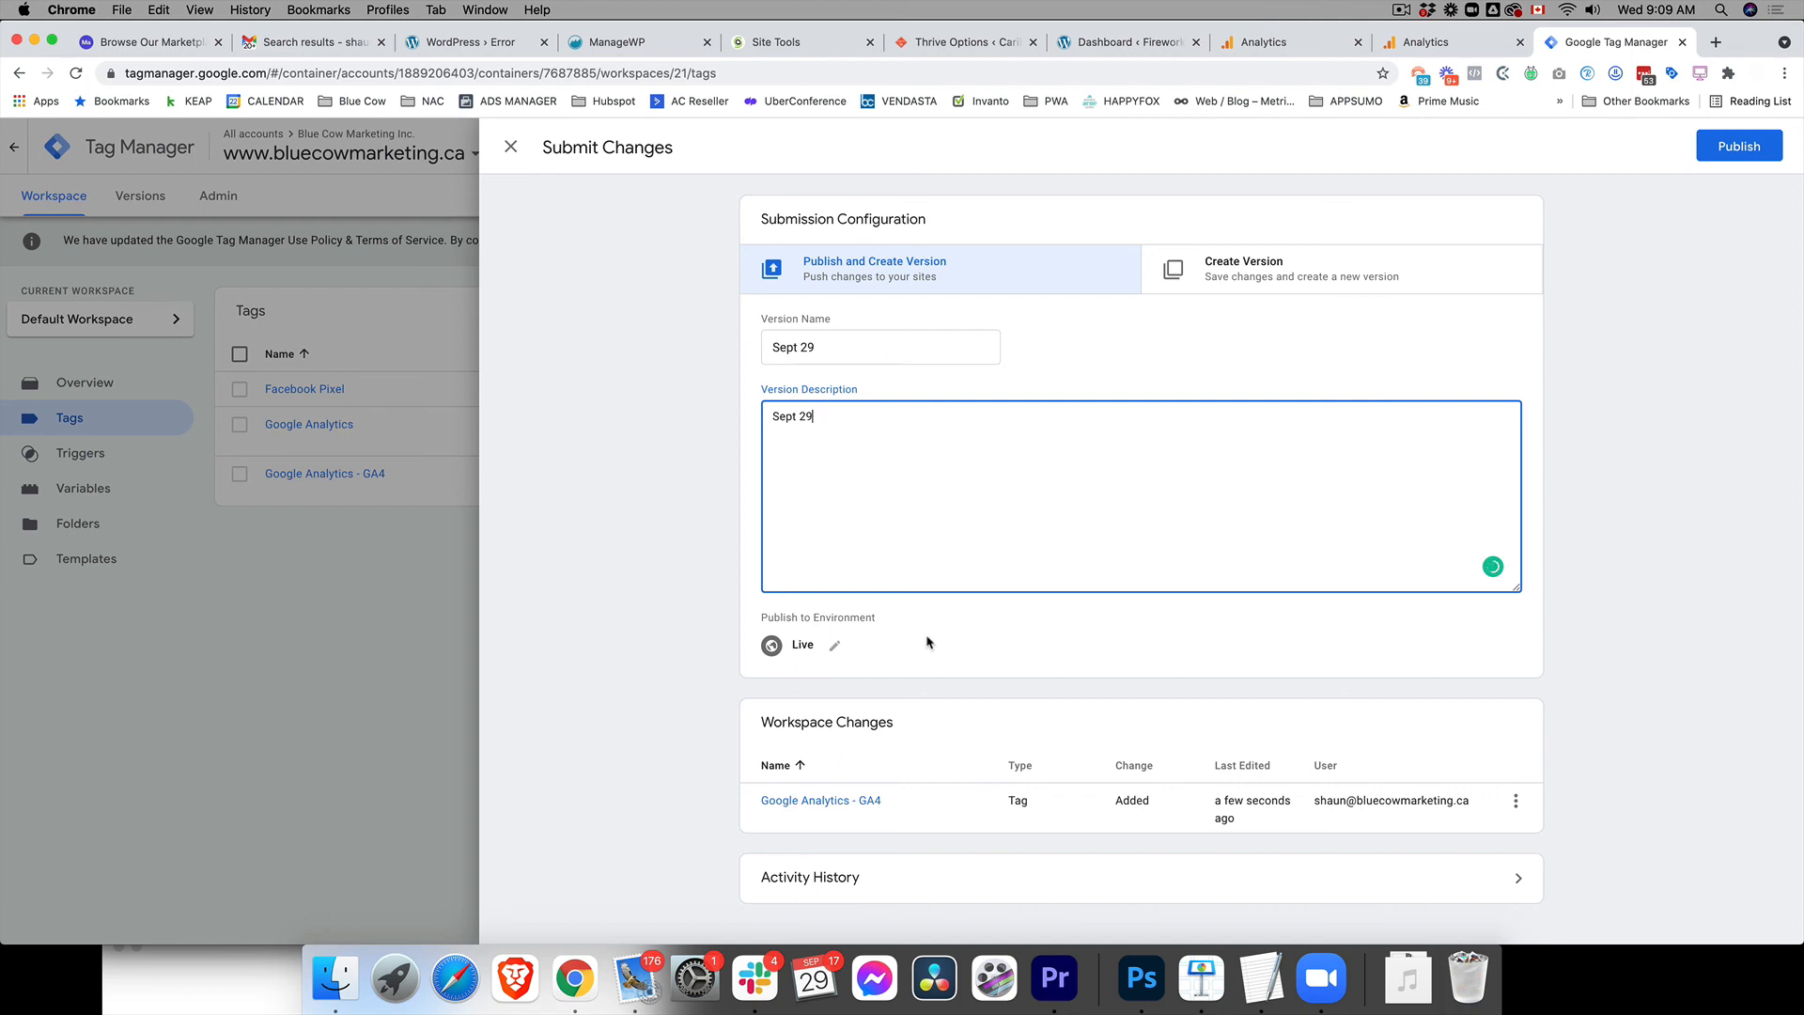
click(1740, 146)
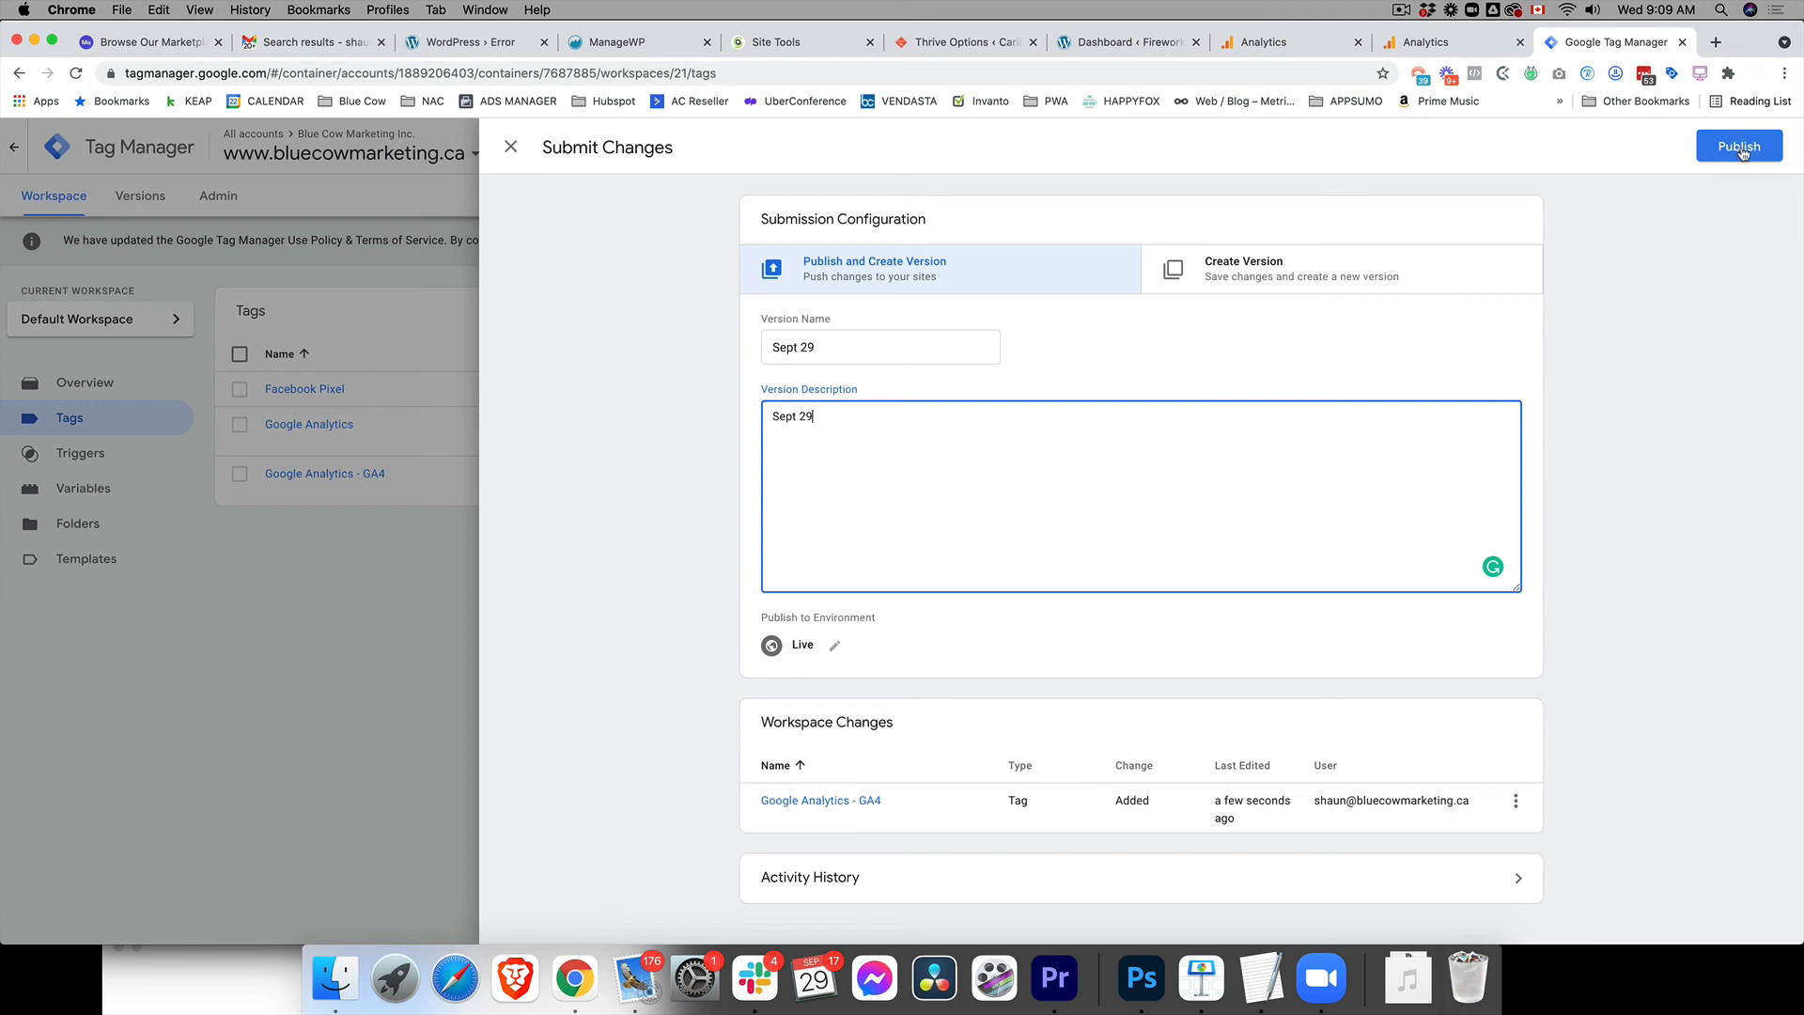